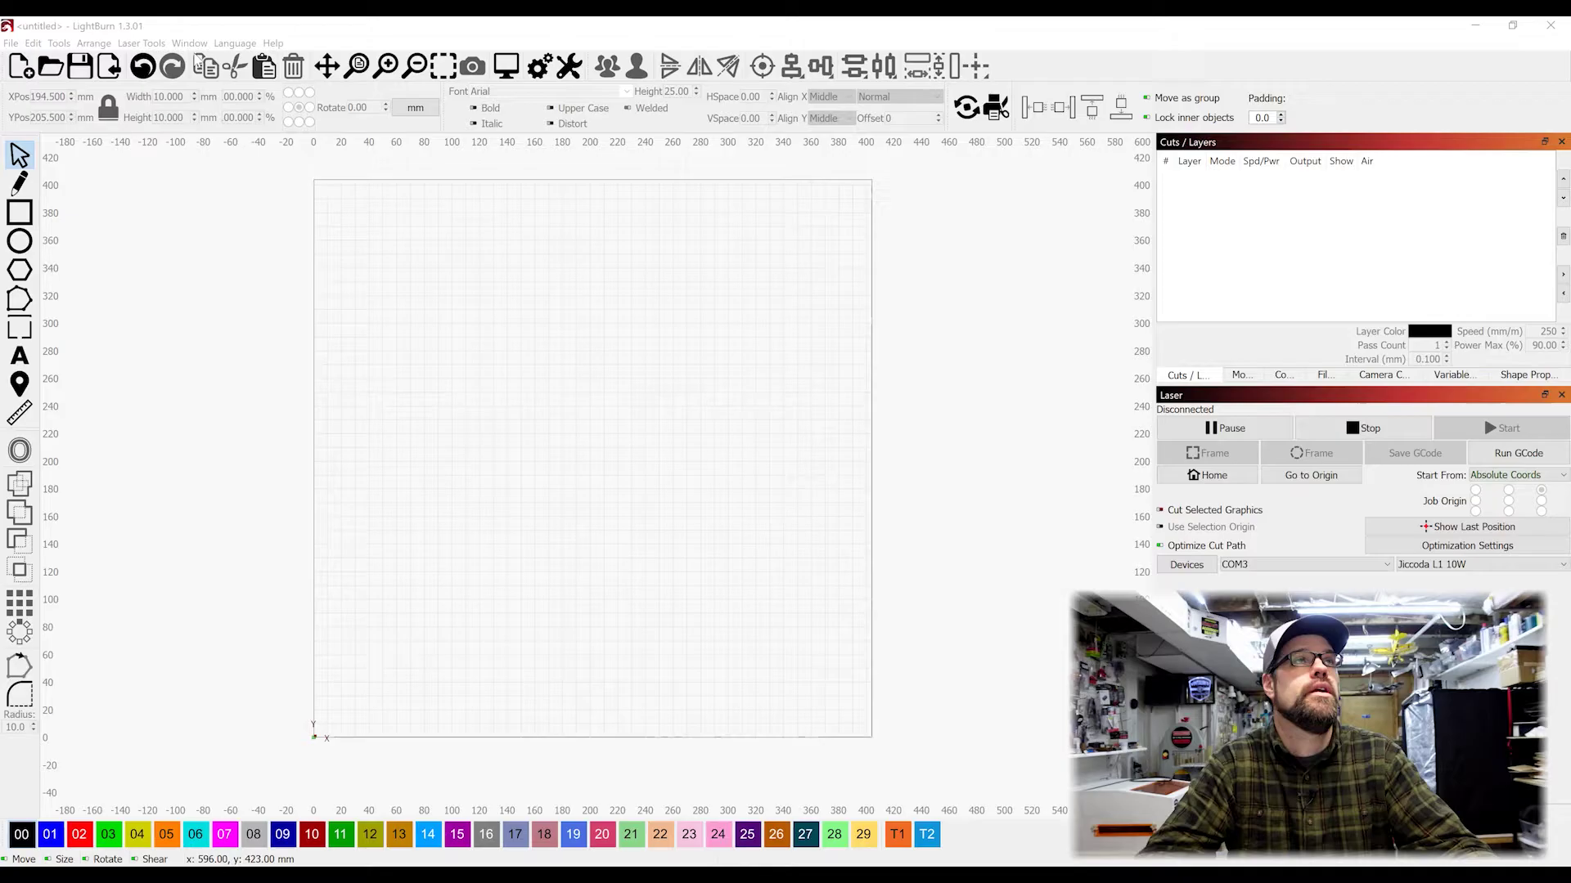
- Launch the Material Test generator from Laser Tools and move its dialog to the left
{"action": "left_click", "coordinate": [142, 44]}
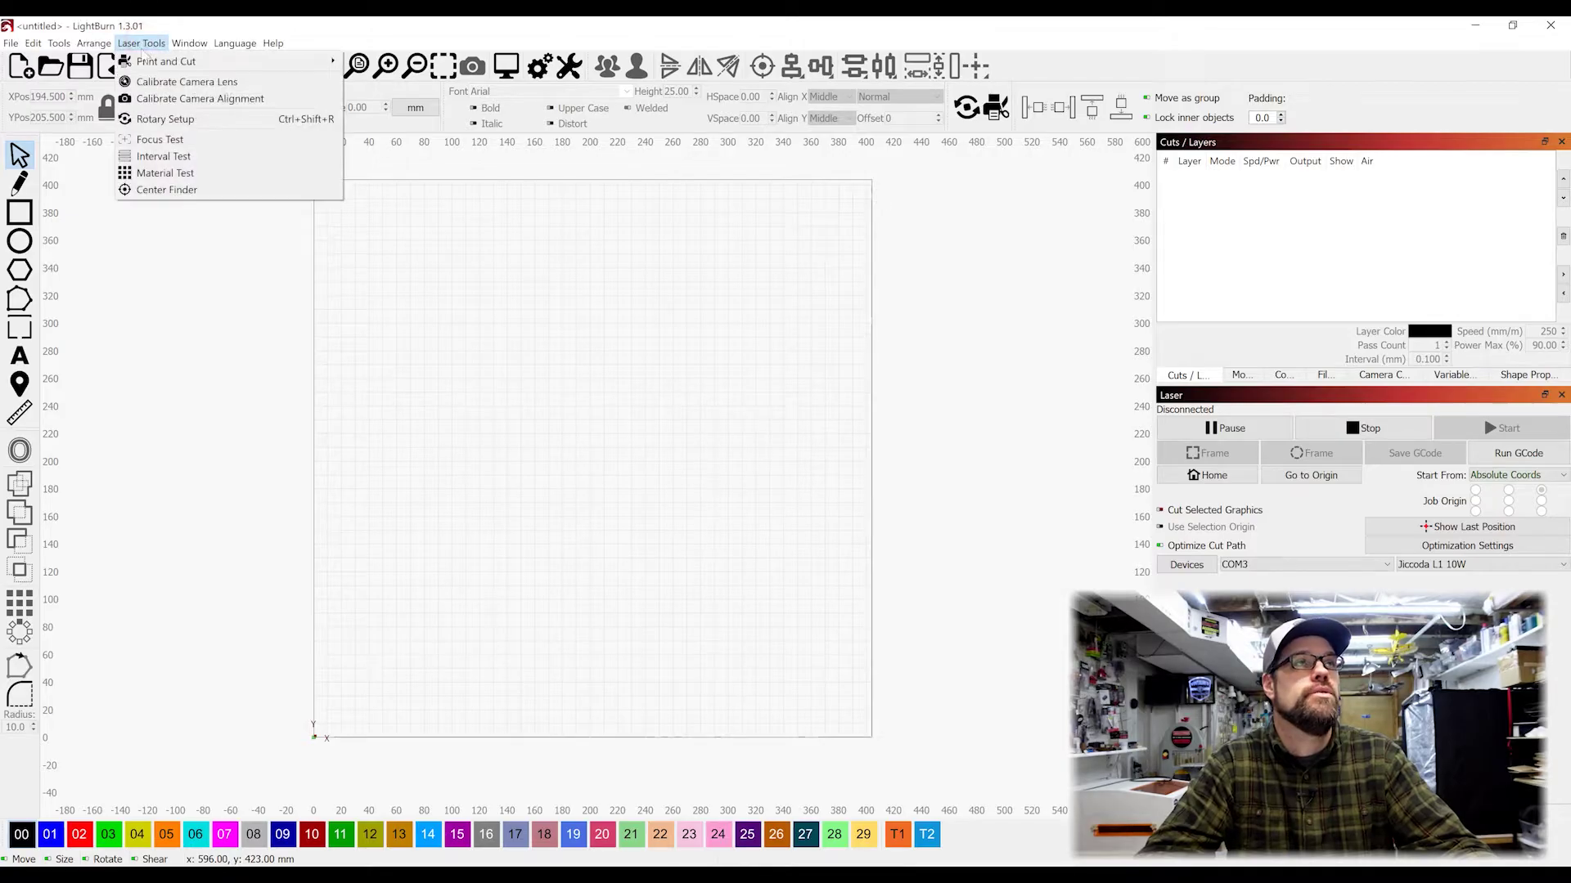
{"action": "left_click", "coordinate": [173, 174]}
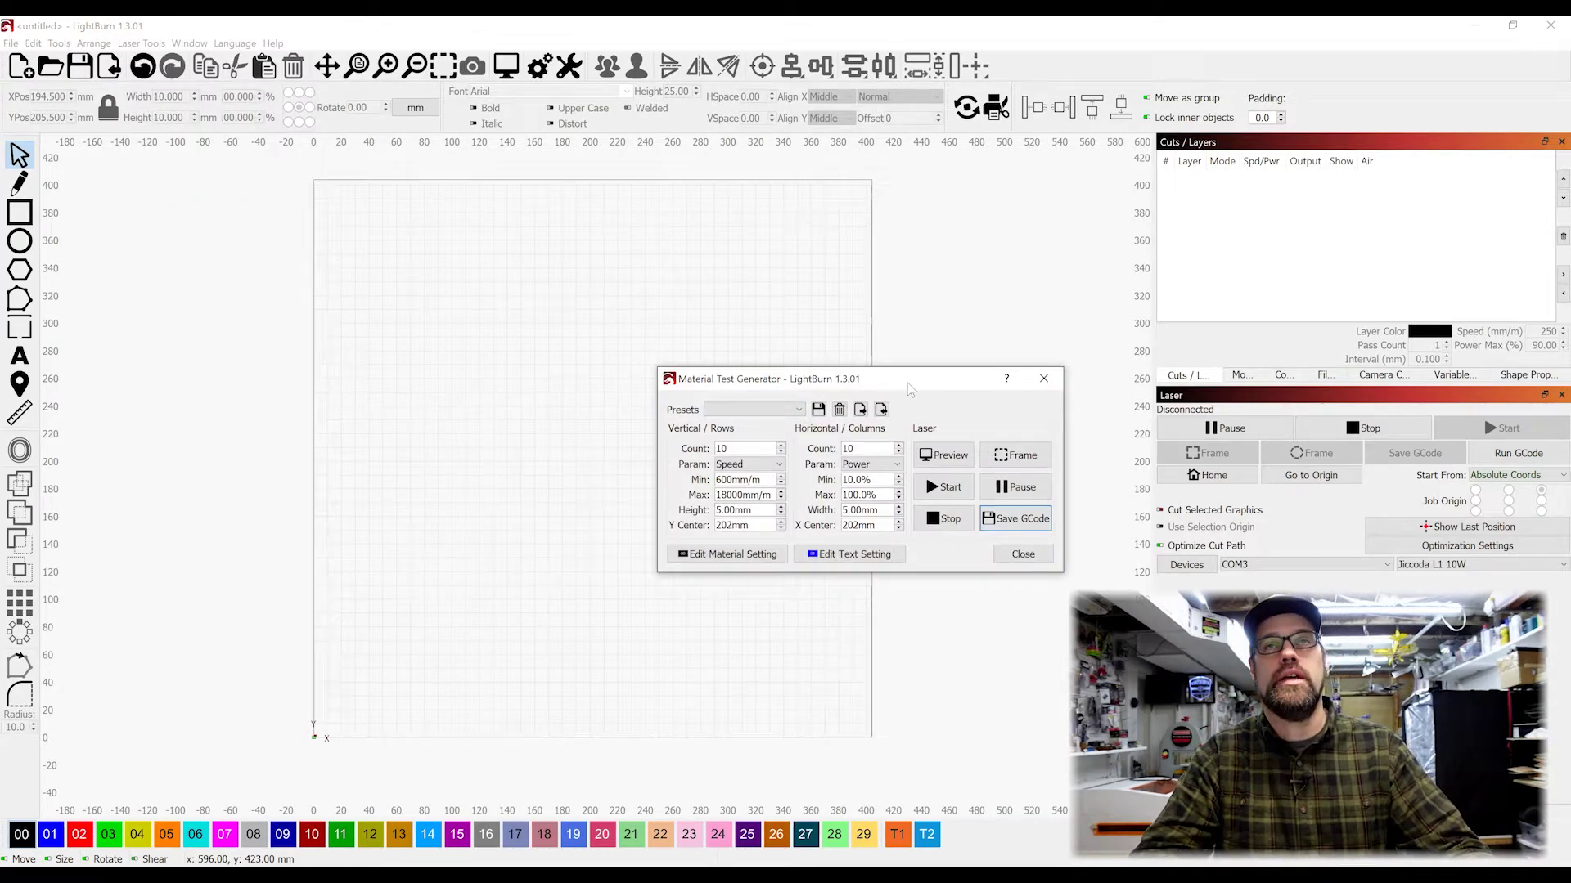
{"action": "left_click_drag", "start_coordinate": [911, 378], "coordinate": [793, 371]}
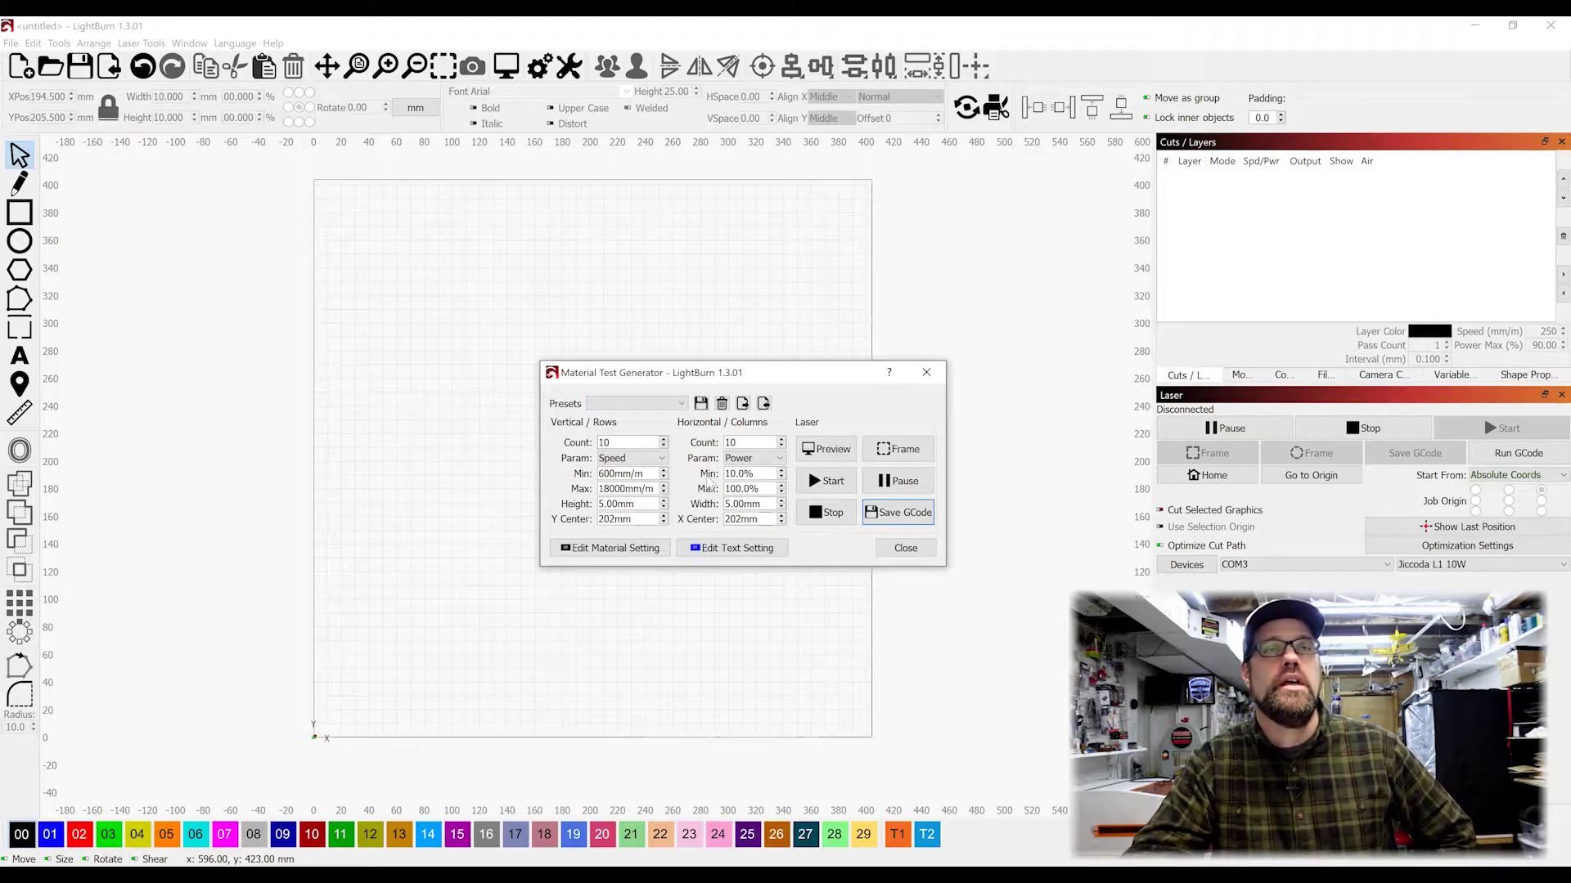
- Preview the default 10×10 grid of 600–18000 mm/min by 10–100% power, then close it
{"action": "left_click", "coordinate": [830, 450]}
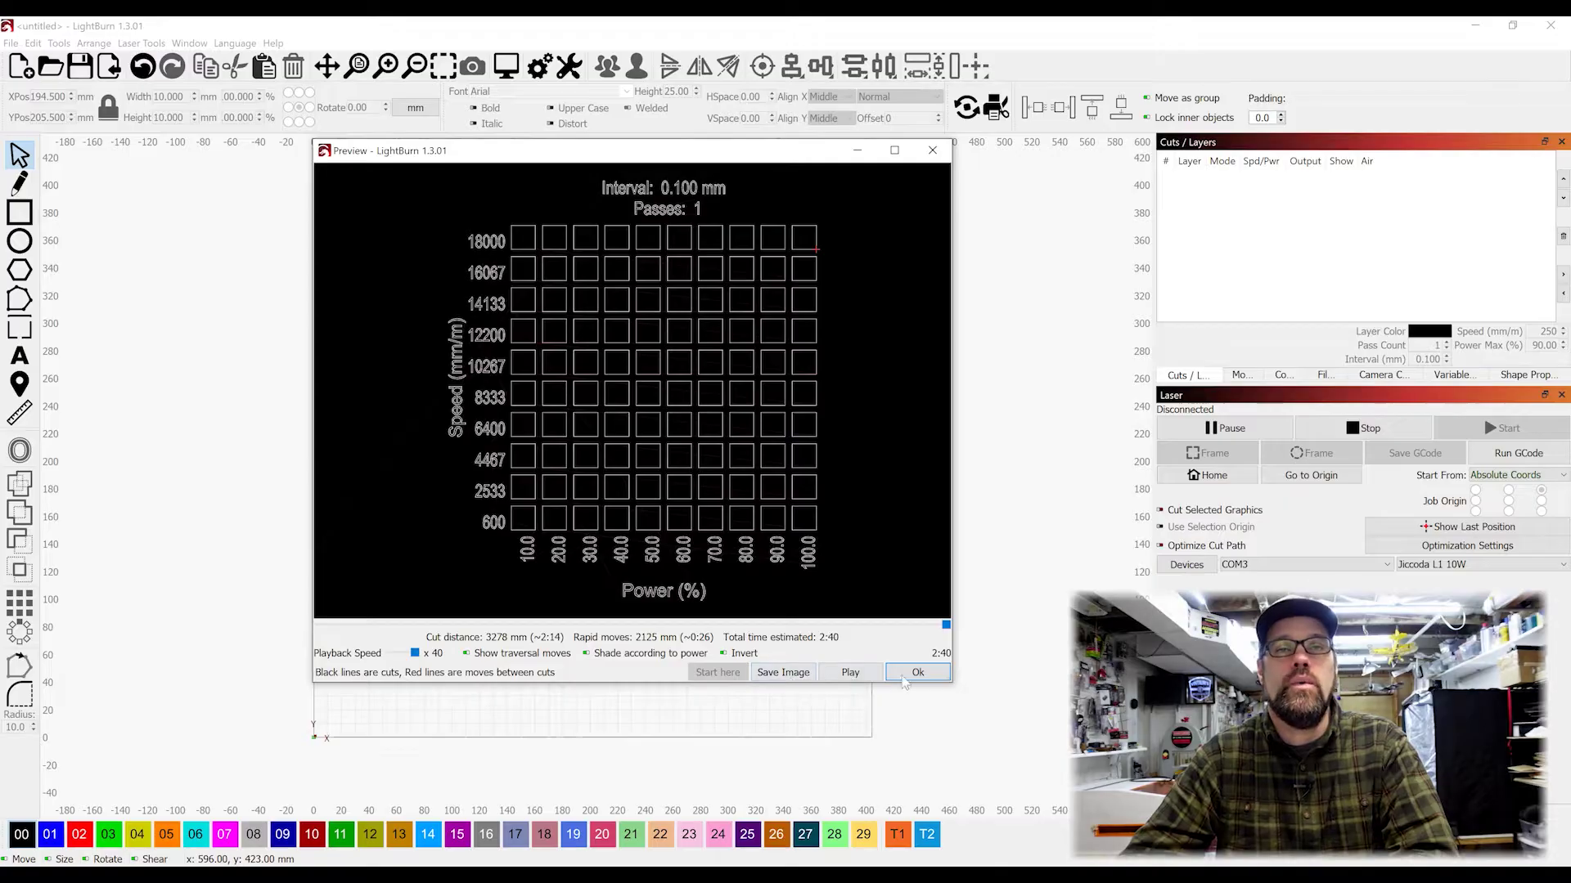
{"action": "left_click", "coordinate": [933, 150]}
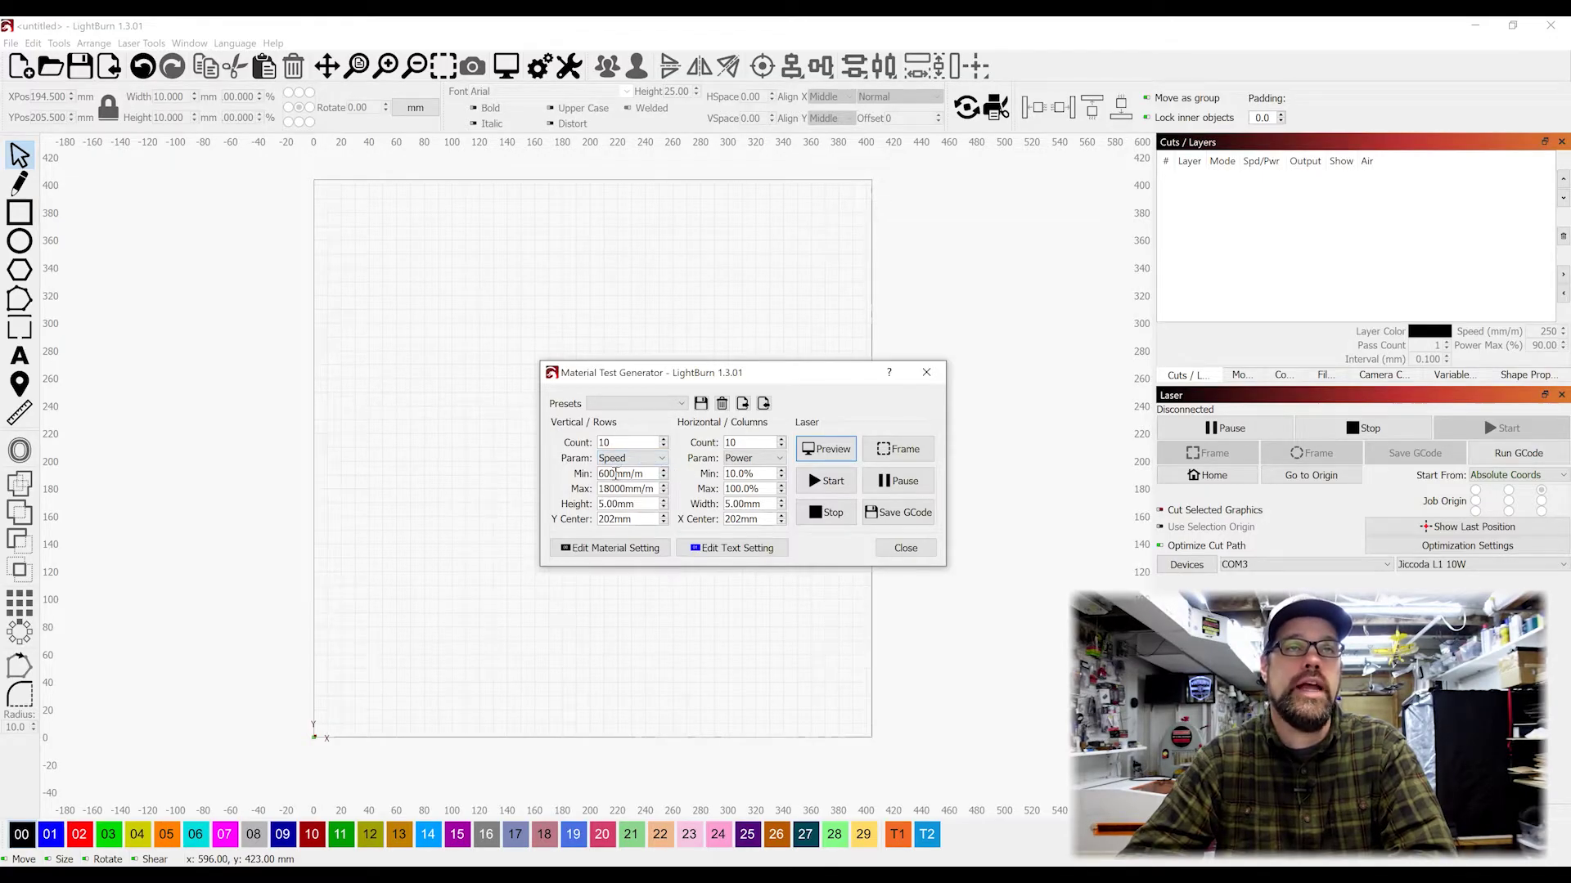
- Enter 150 and 350 as the row speed Min and Max, then preview the 10:10 grid
{"action": "left_click_drag", "start_coordinate": [616, 473], "coordinate": [599, 474]}
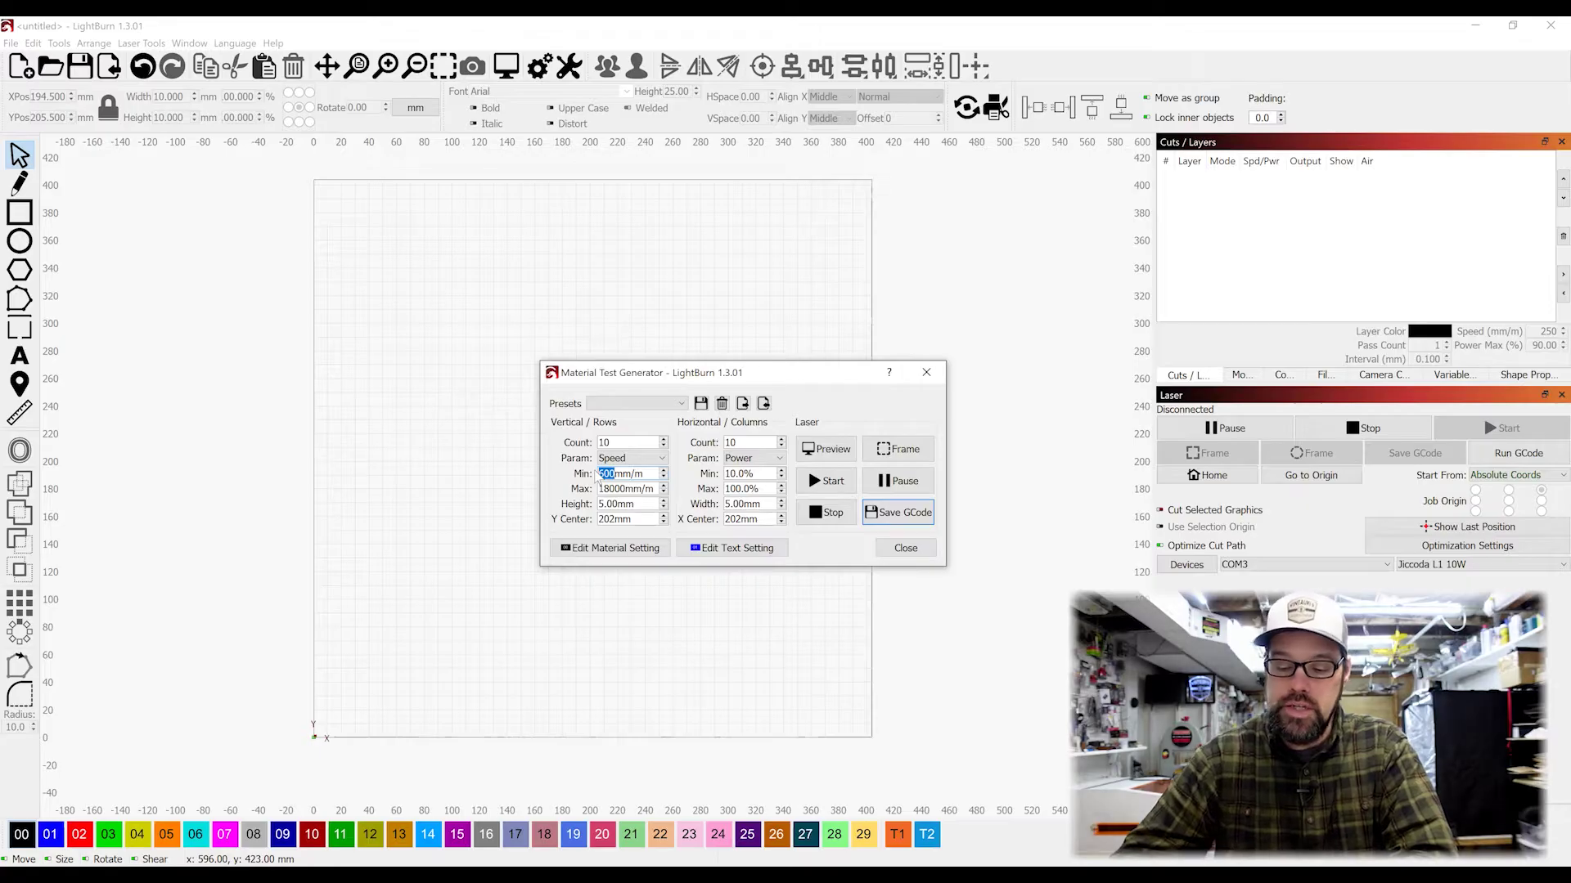
{"action": "type", "text": "150"}
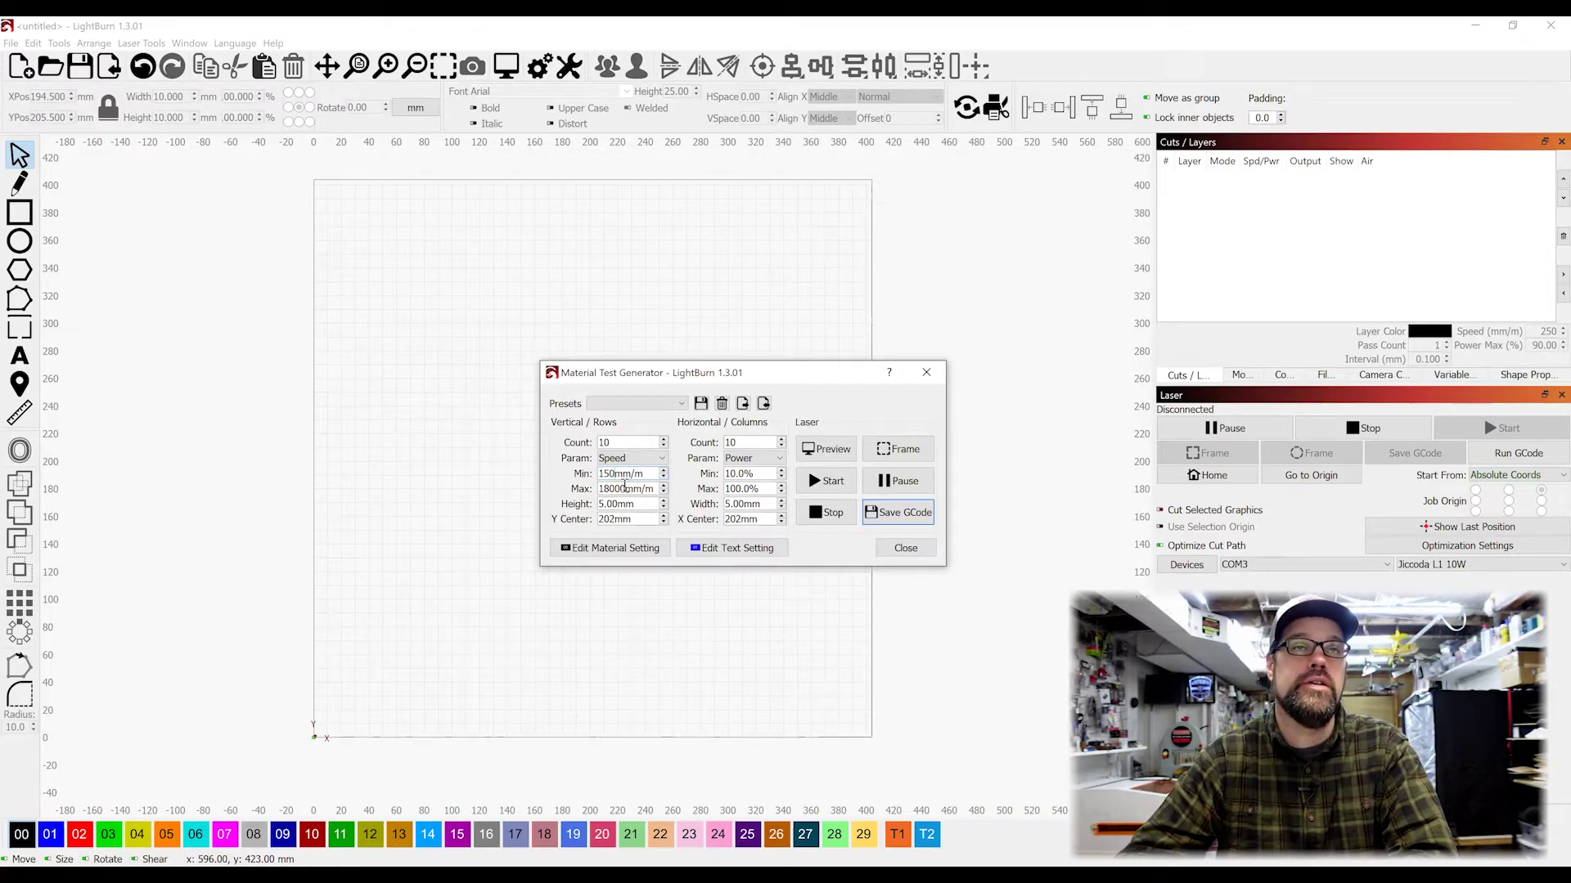
{"action": "left_click_drag", "start_coordinate": [628, 488], "coordinate": [598, 484]}
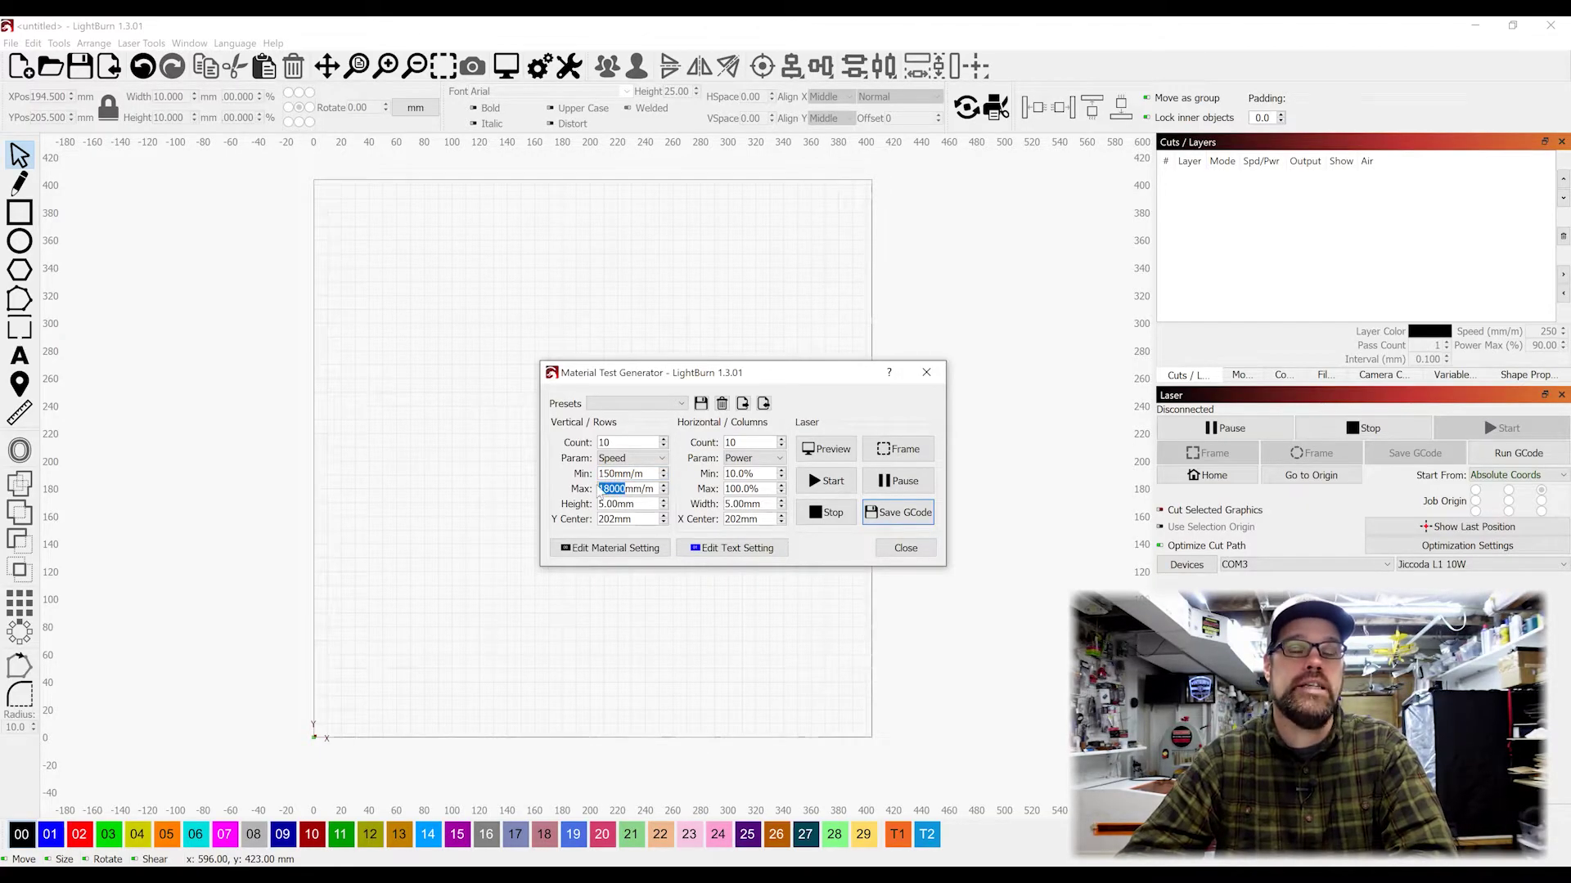
{"action": "type", "text": "350"}
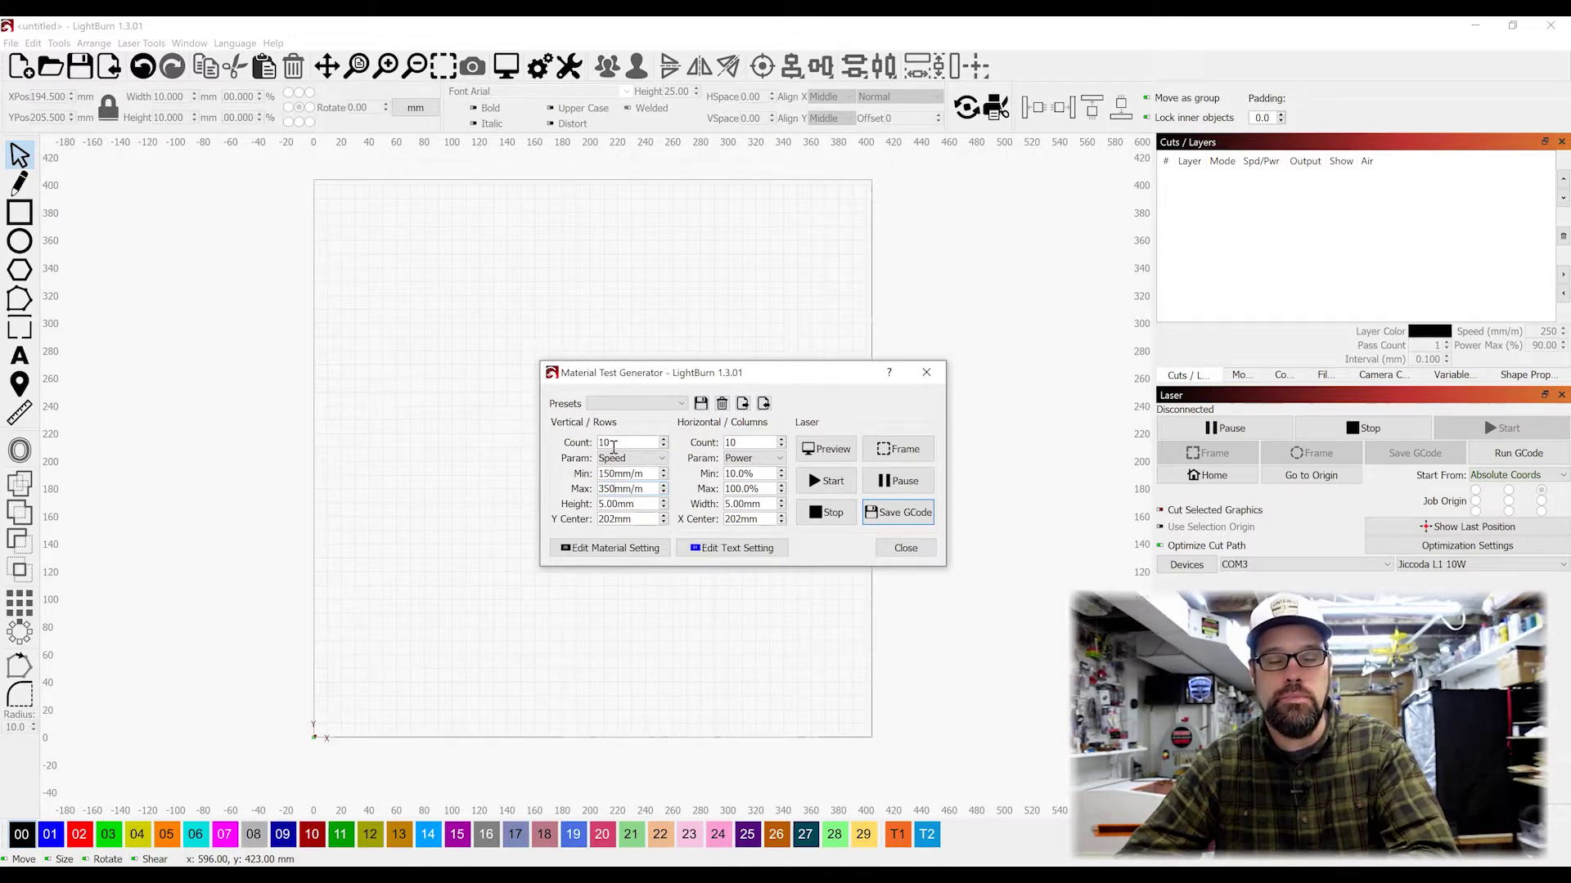
{"action": "left_click", "coordinate": [827, 450]}
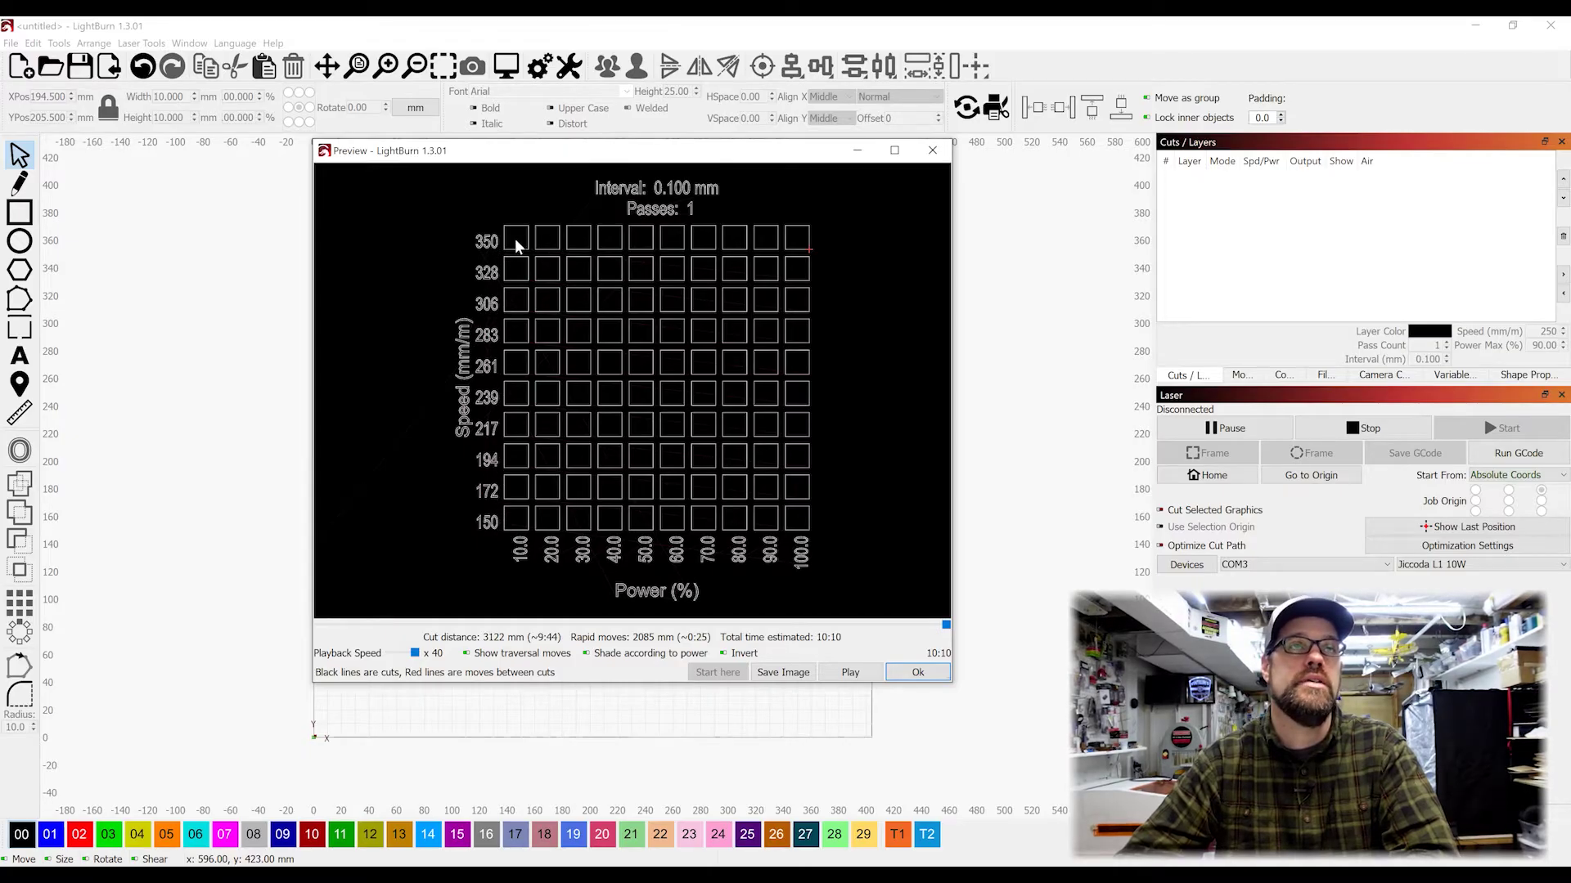
- Try 8 and then 9 speed rows, previewing each, and keep 9 rows in 25 mm/min steps
{"action": "left_click", "coordinate": [932, 150]}
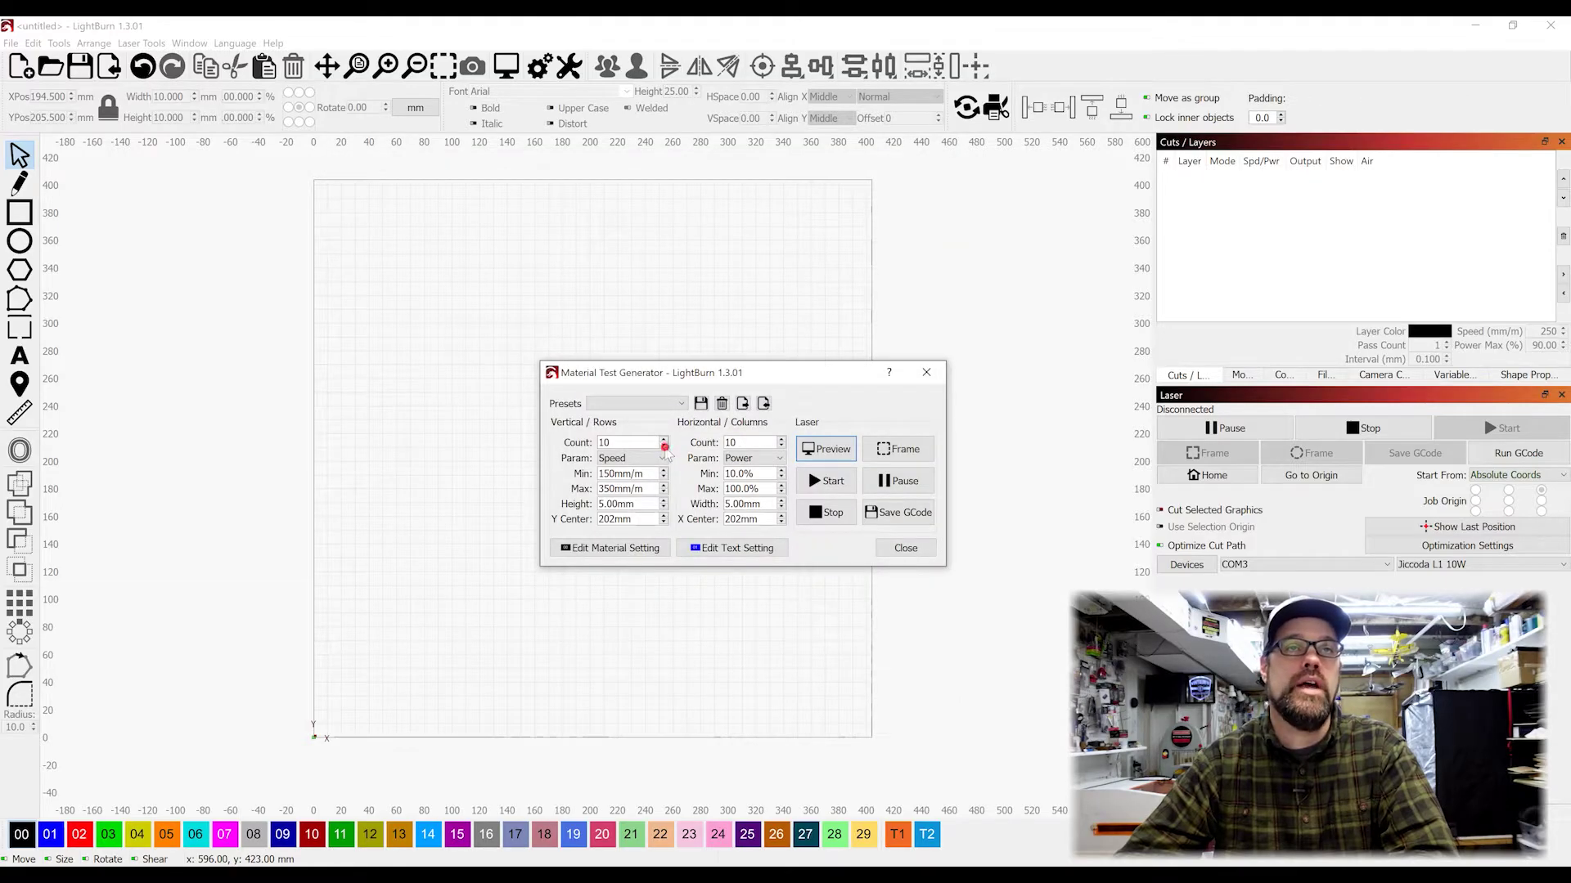
{"action": "left_click", "coordinate": [665, 447]}
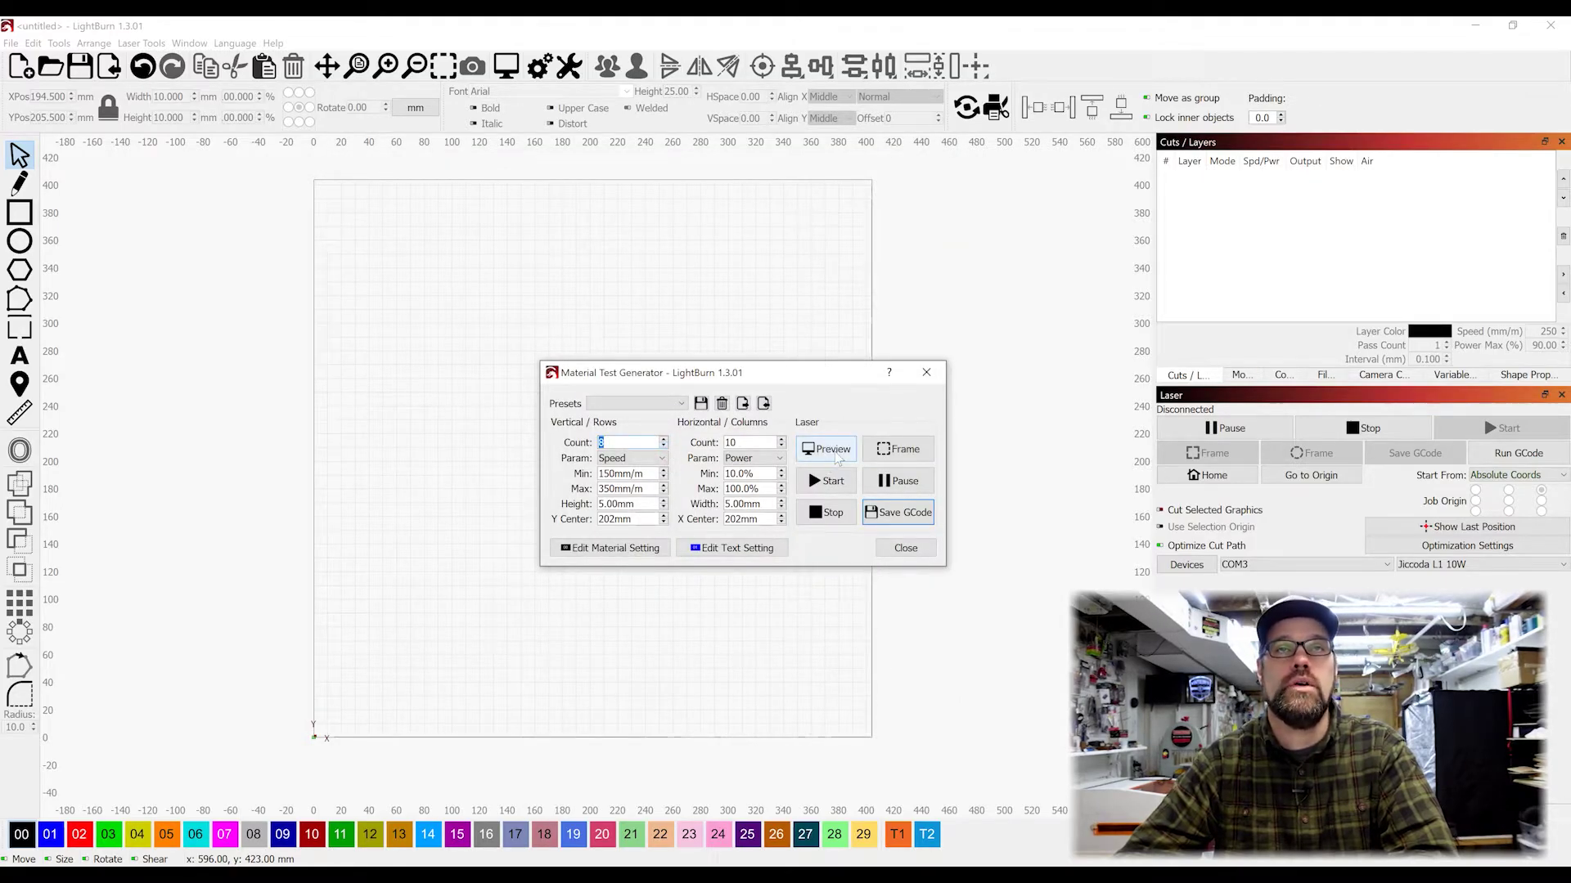
{"action": "left_click", "coordinate": [828, 449]}
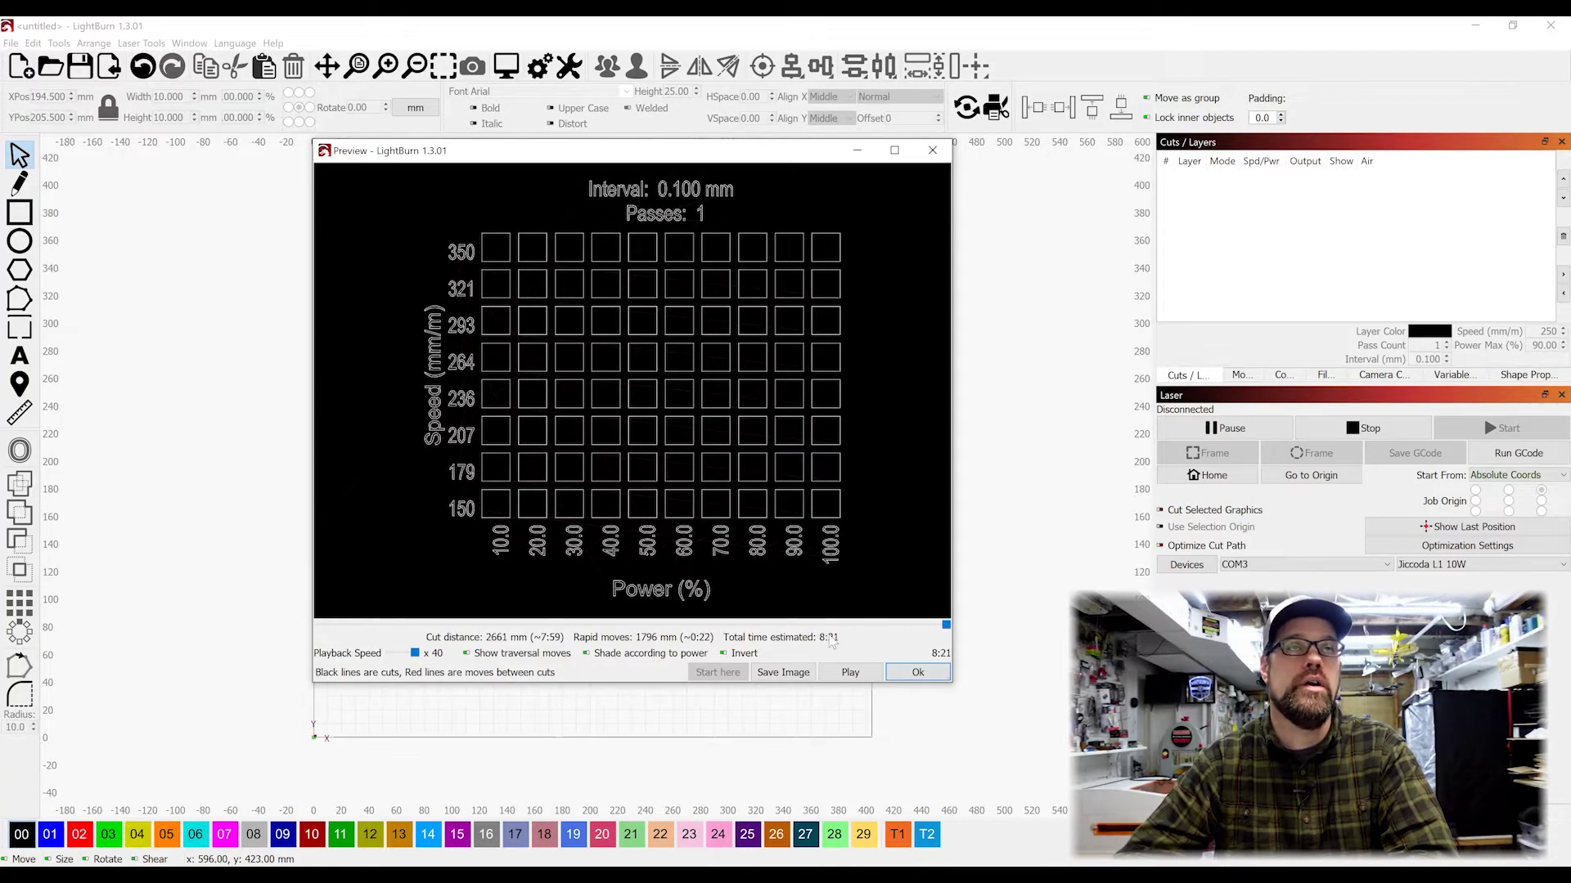
{"action": "left_click", "coordinate": [923, 677]}
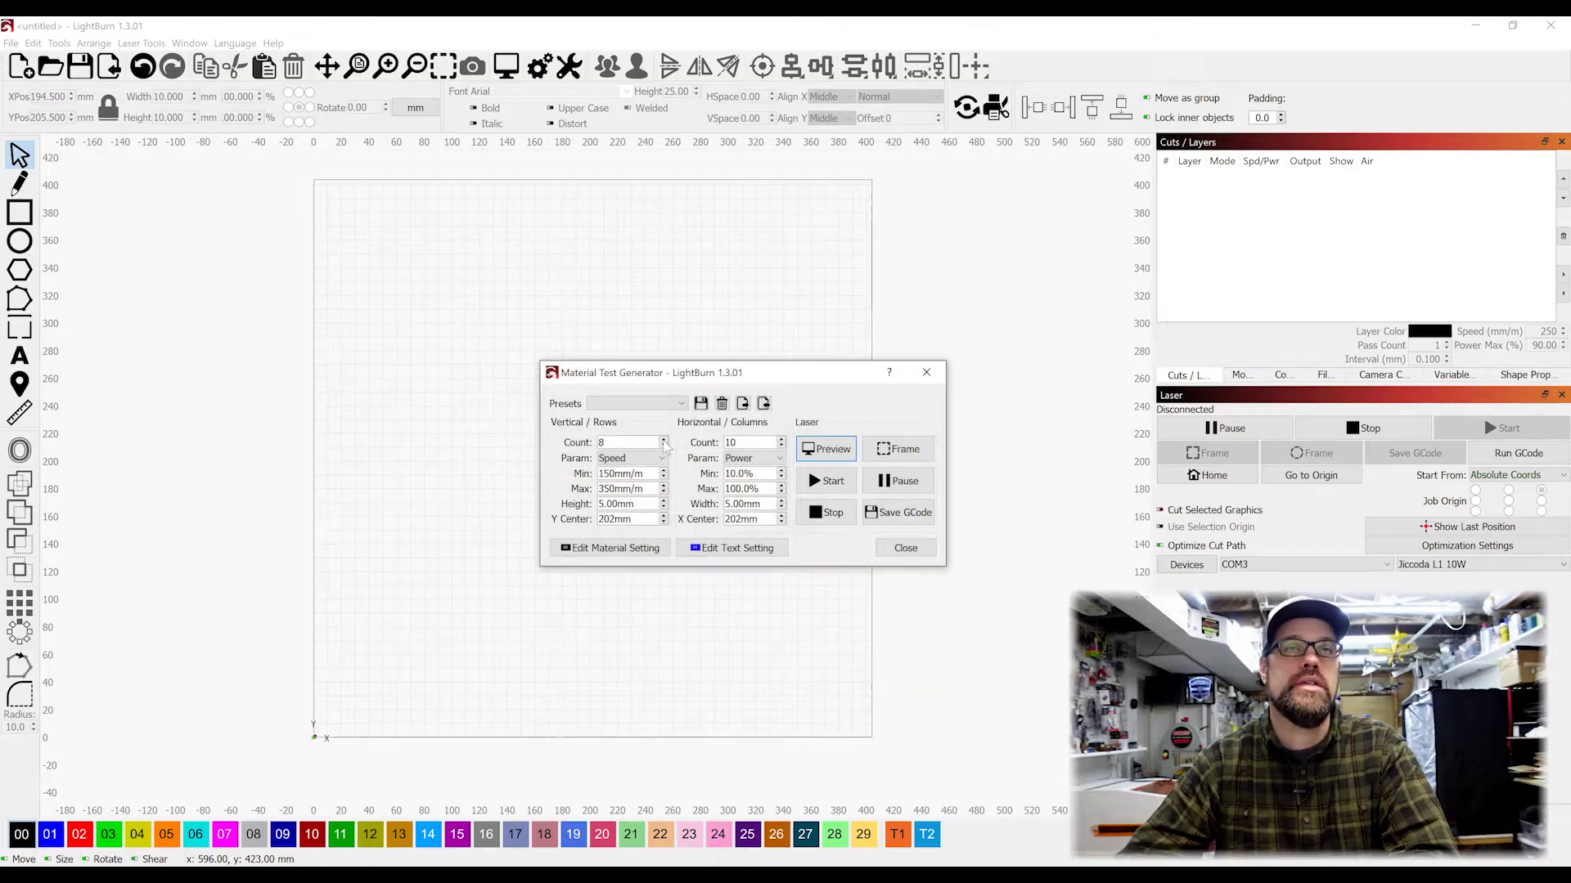
{"action": "left_click", "coordinate": [664, 439]}
{"action": "left_click", "coordinate": [826, 449]}
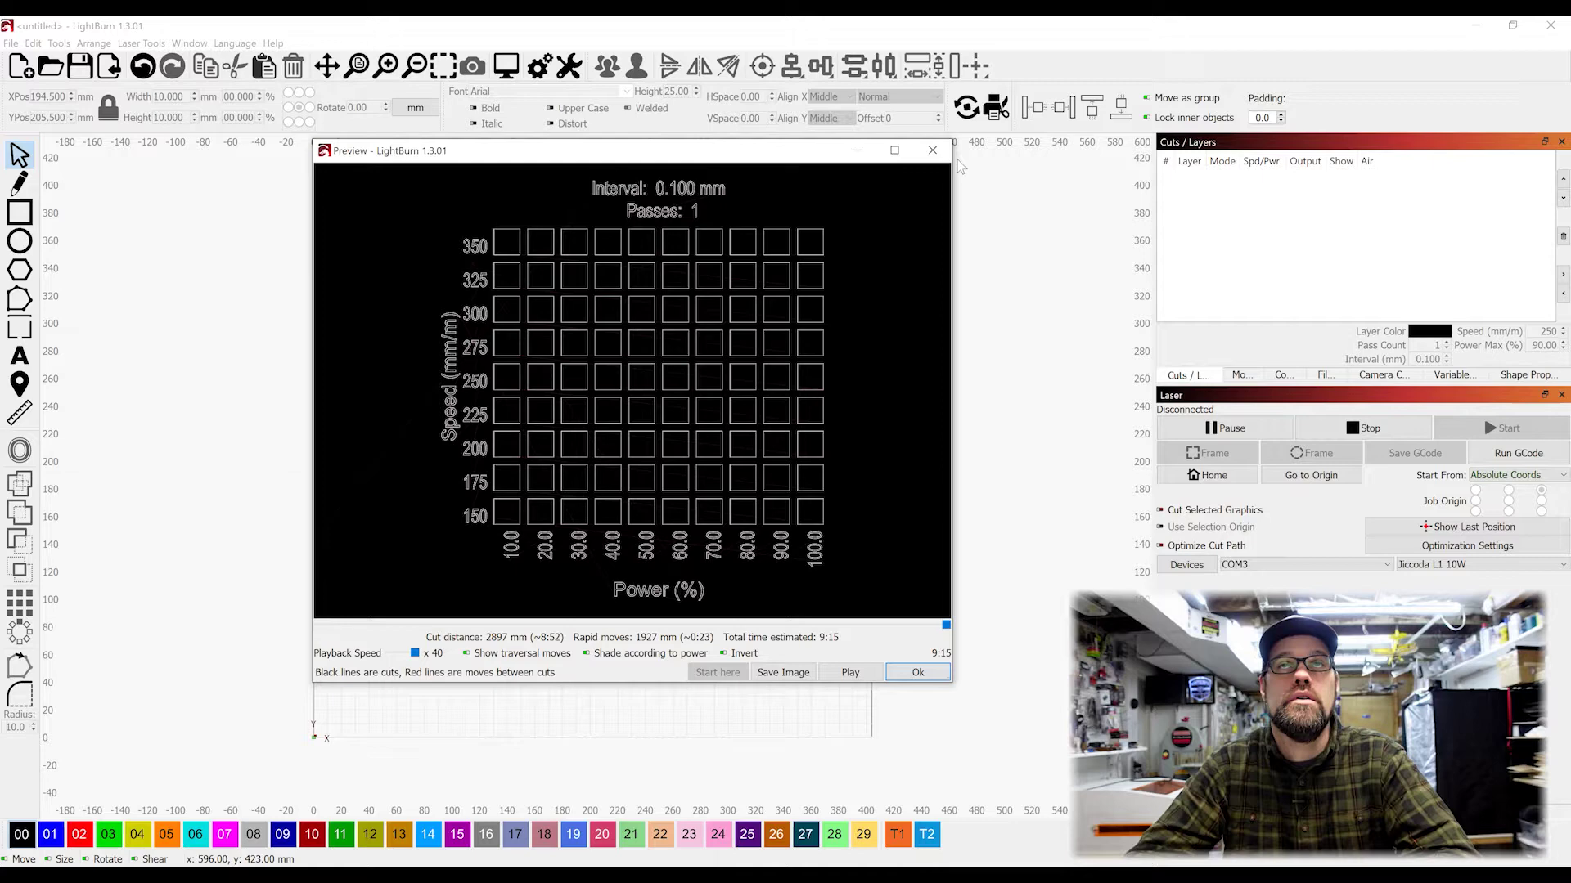
{"action": "left_click", "coordinate": [932, 149]}
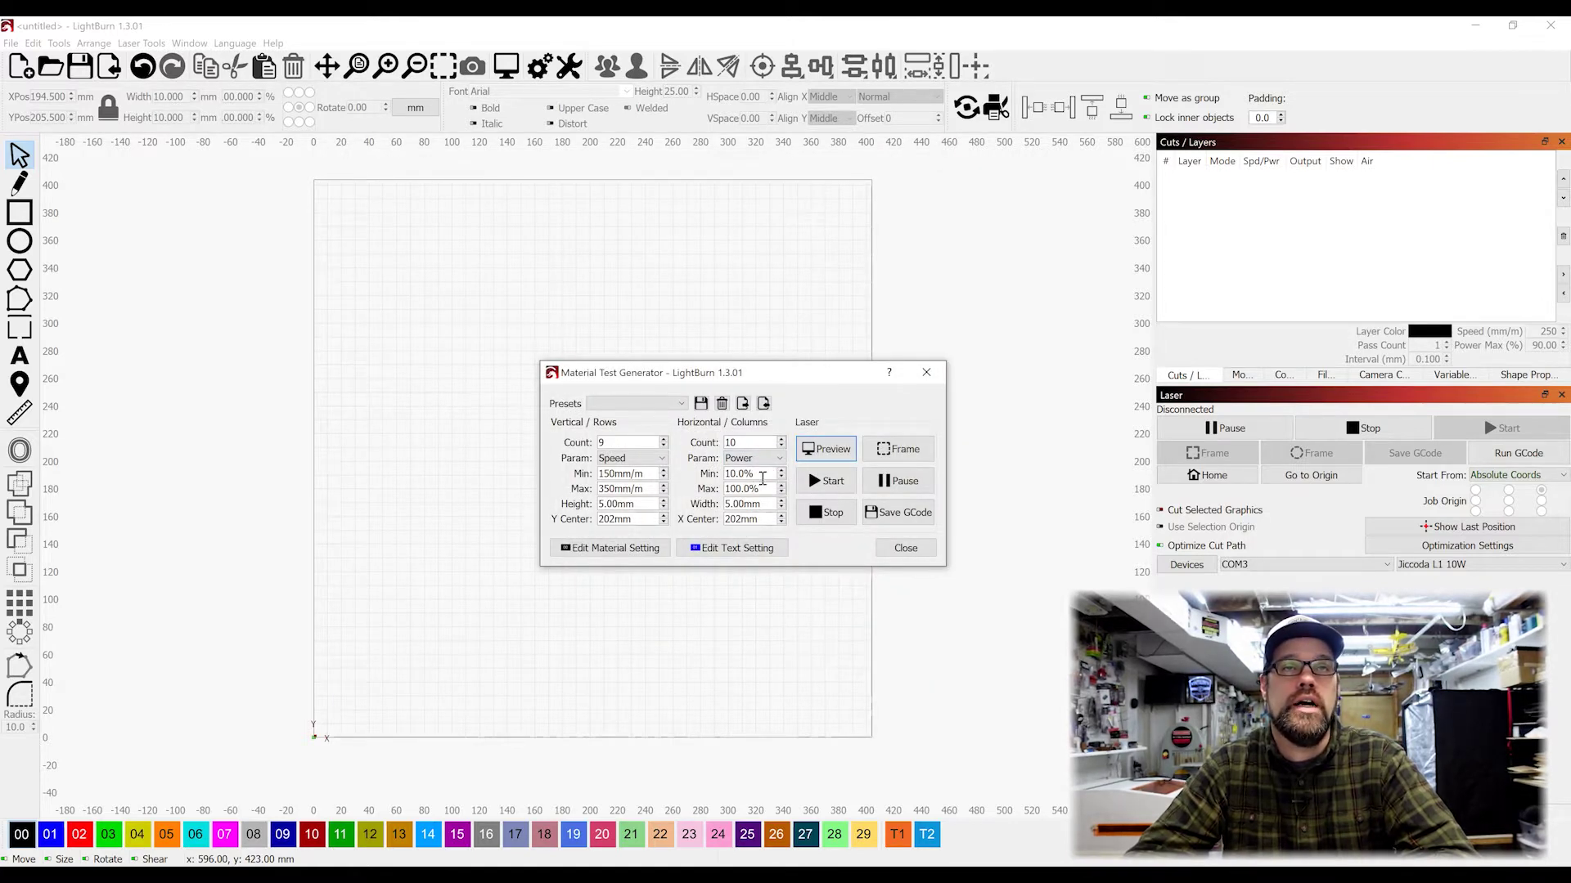
- Set the power Min to 40% and preview a grid with fewer power columns
{"action": "double_click", "coordinate": [762, 475]}
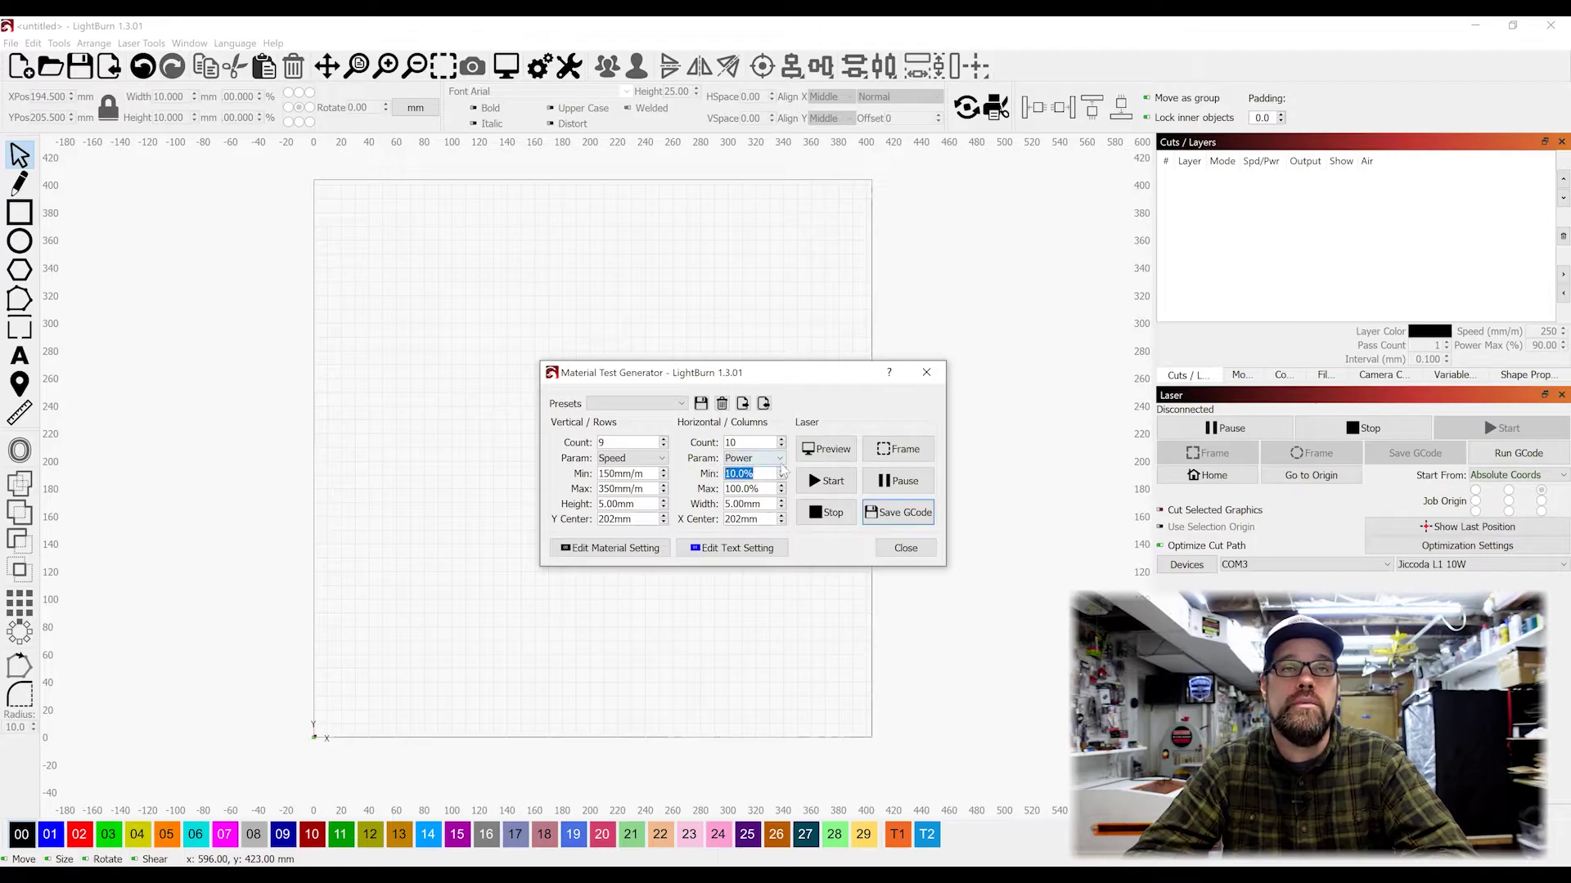
{"action": "left_click", "coordinate": [782, 471]}
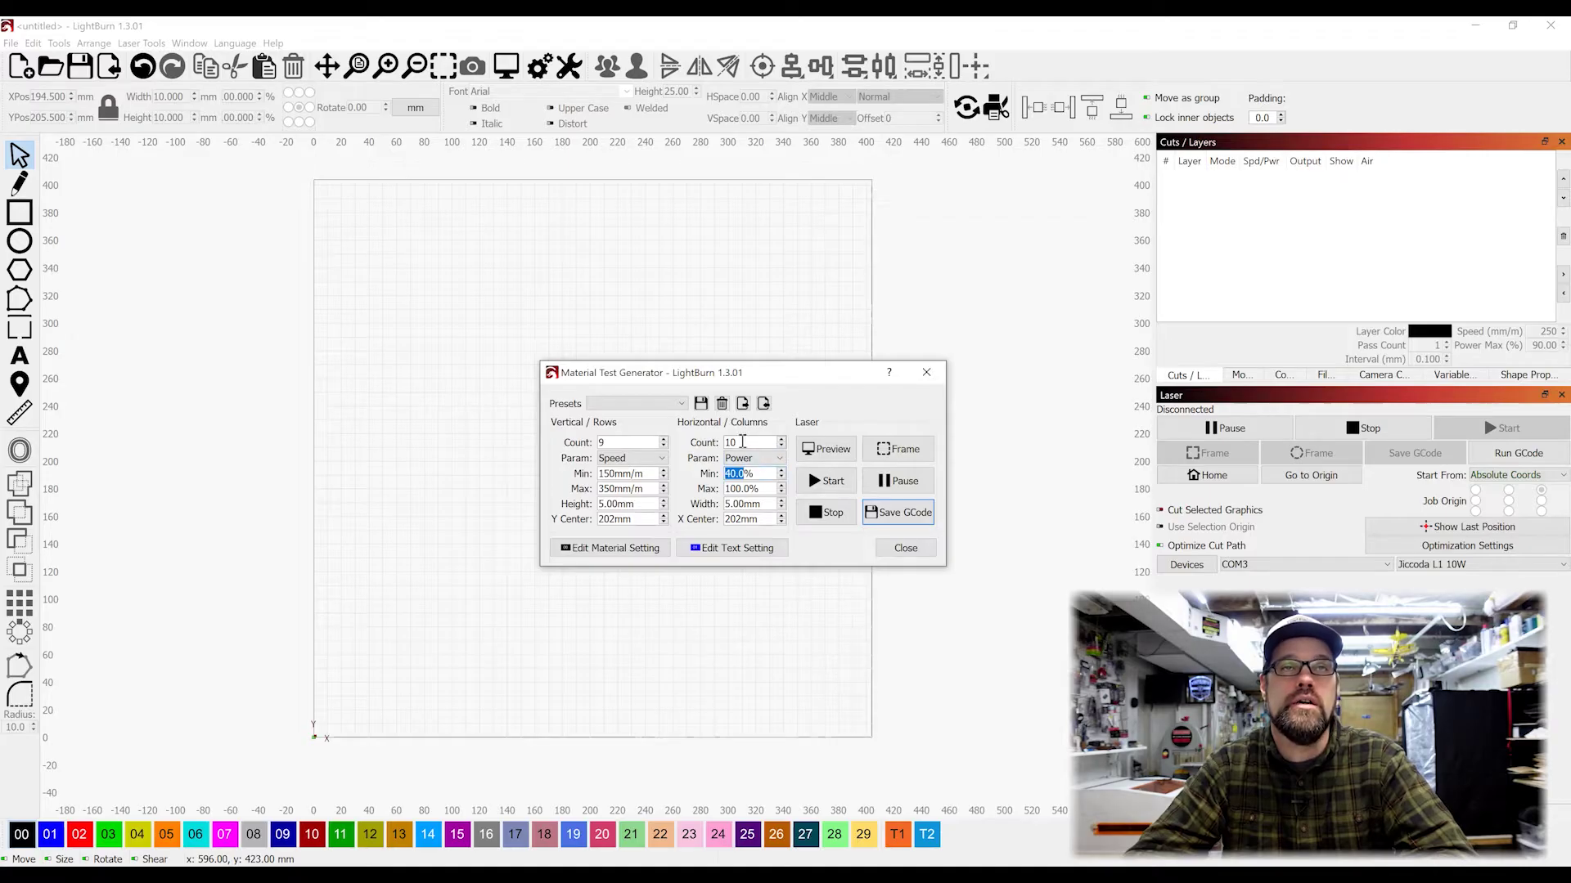
{"action": "left_click", "coordinate": [781, 447]}
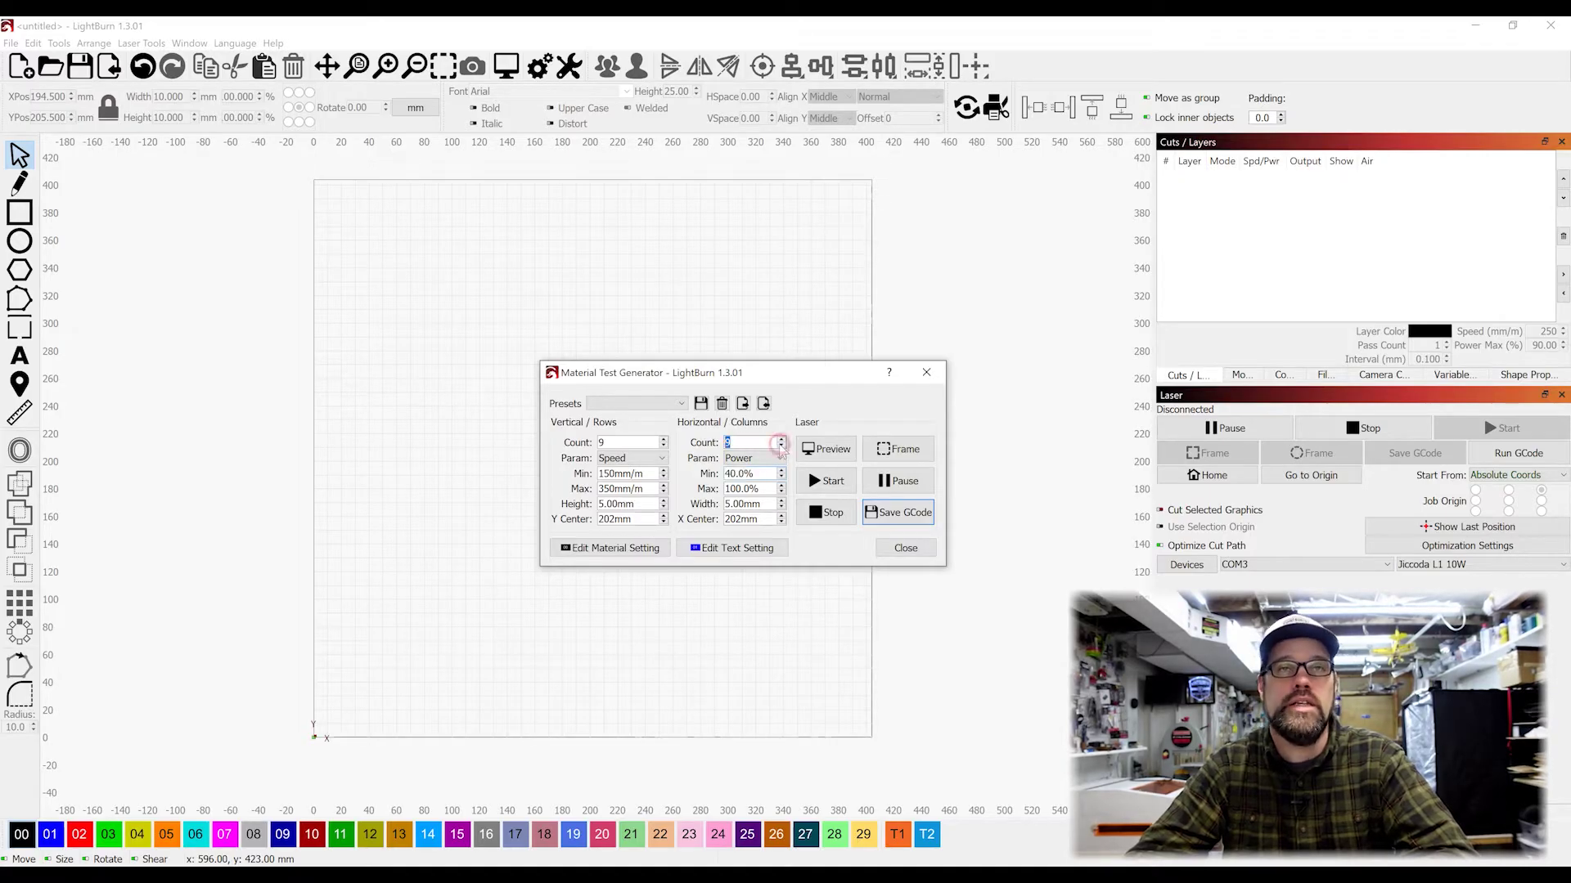
{"action": "left_click", "coordinate": [781, 448]}
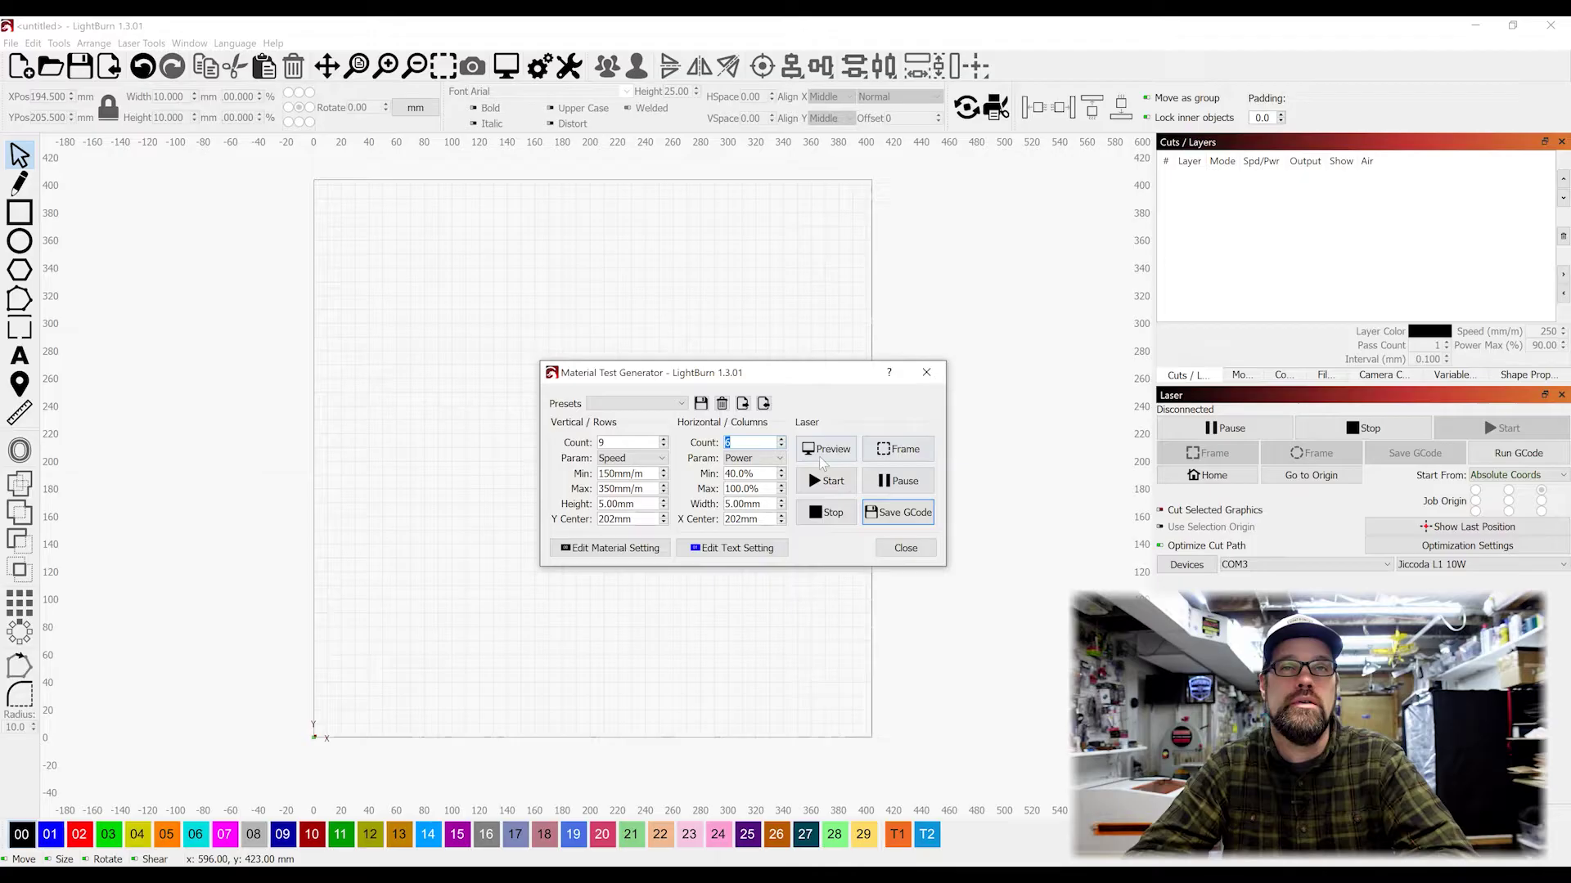
{"action": "left_click", "coordinate": [823, 449]}
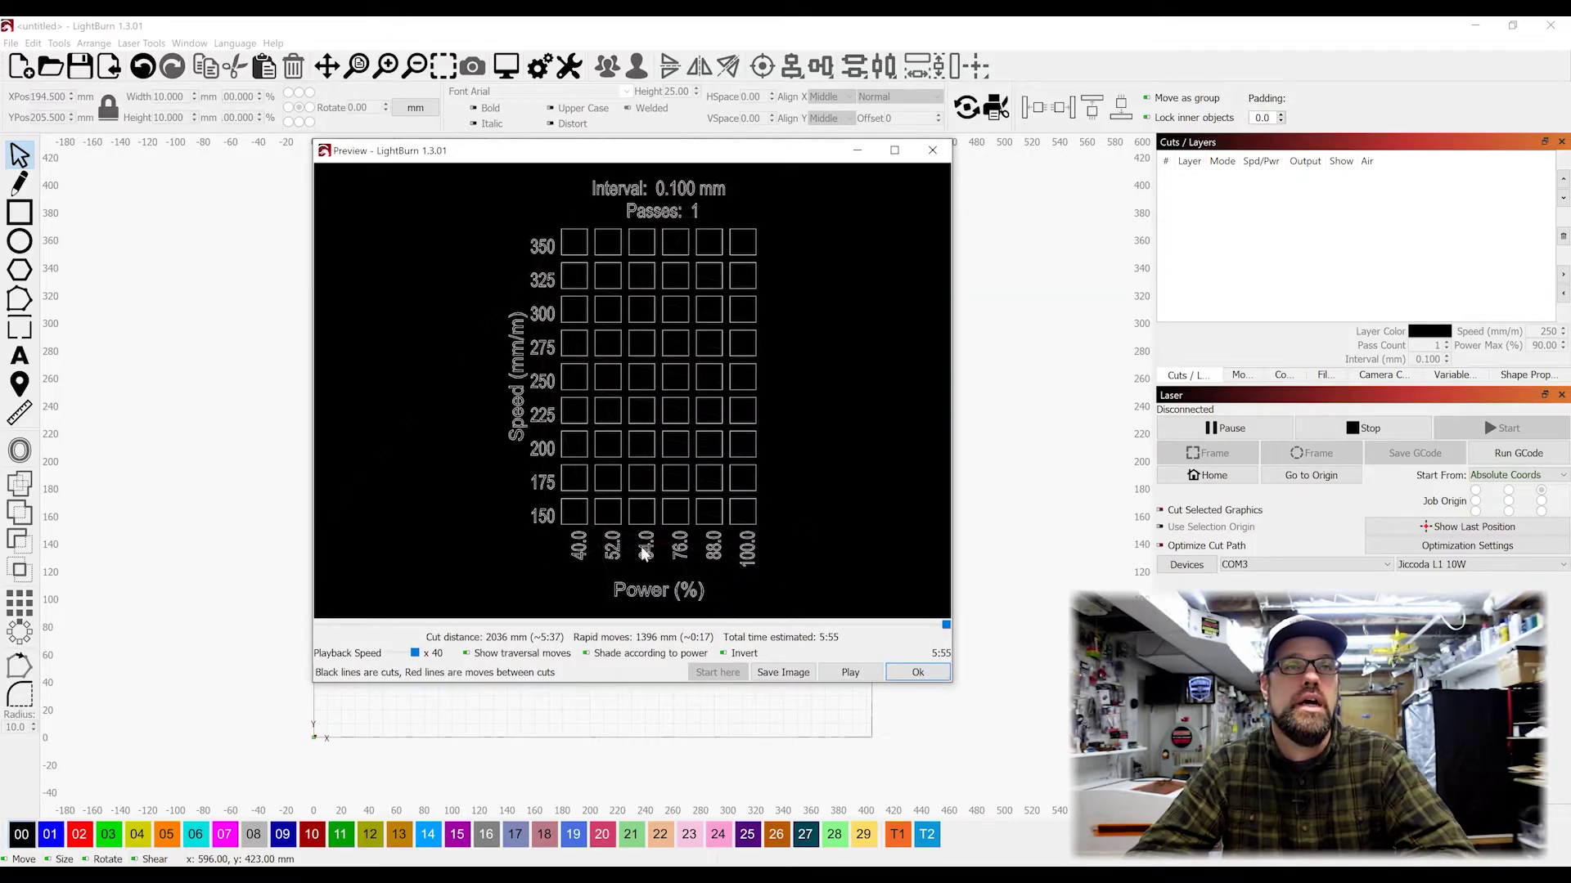
{"action": "left_click", "coordinate": [933, 150]}
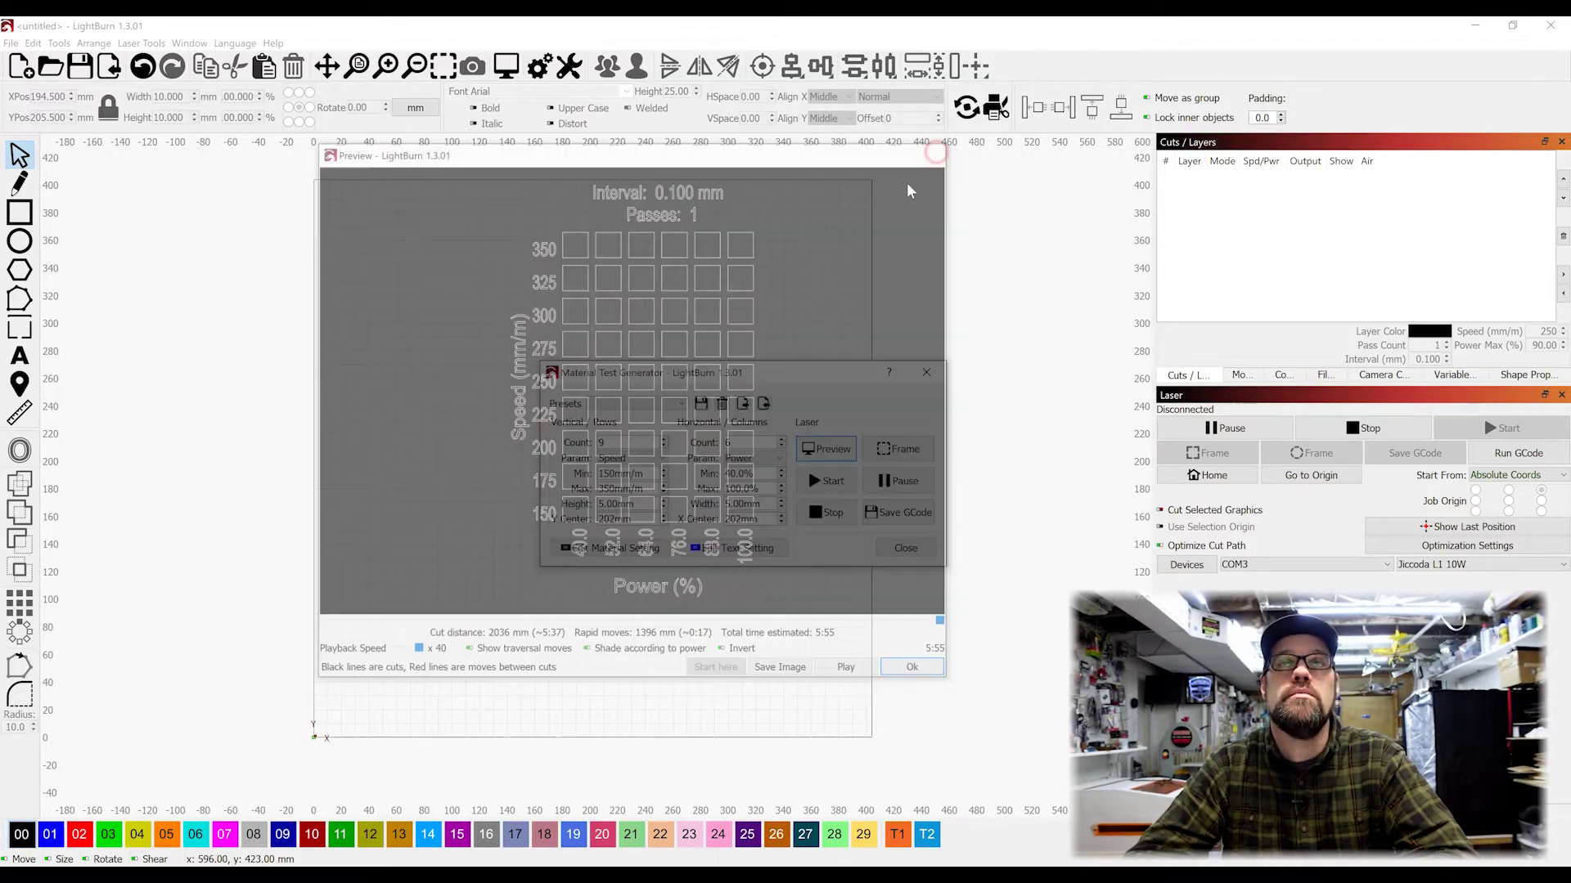
- Try 5 power columns, then settle on 7 for a 9×7 grid estimated at 6:45
{"action": "left_click", "coordinate": [782, 446]}
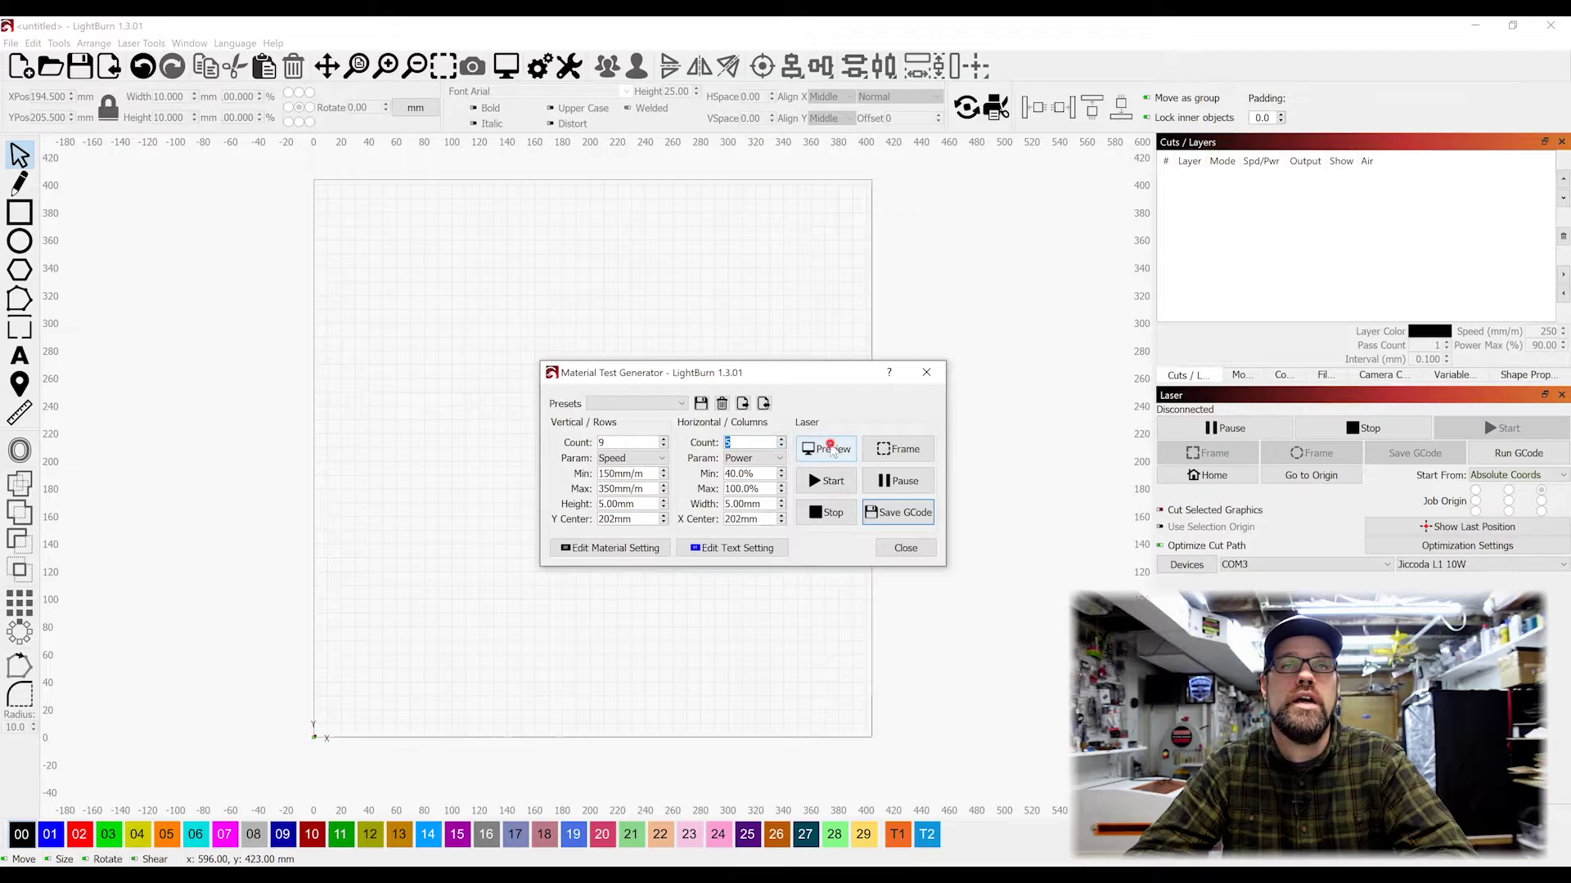
{"action": "left_click", "coordinate": [828, 449]}
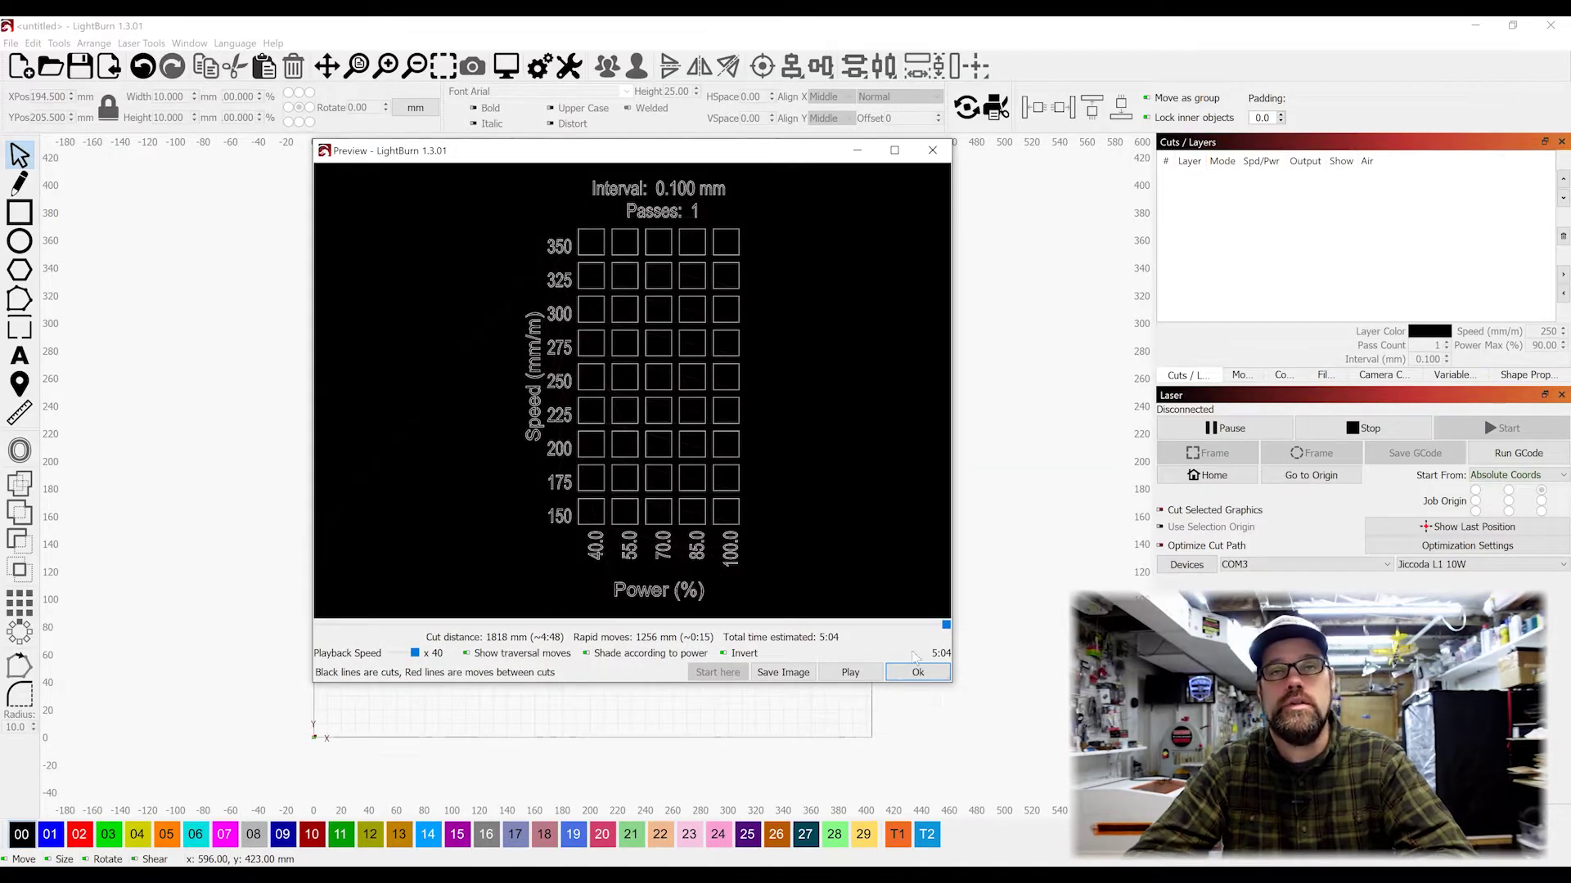
{"action": "left_click", "coordinate": [917, 672]}
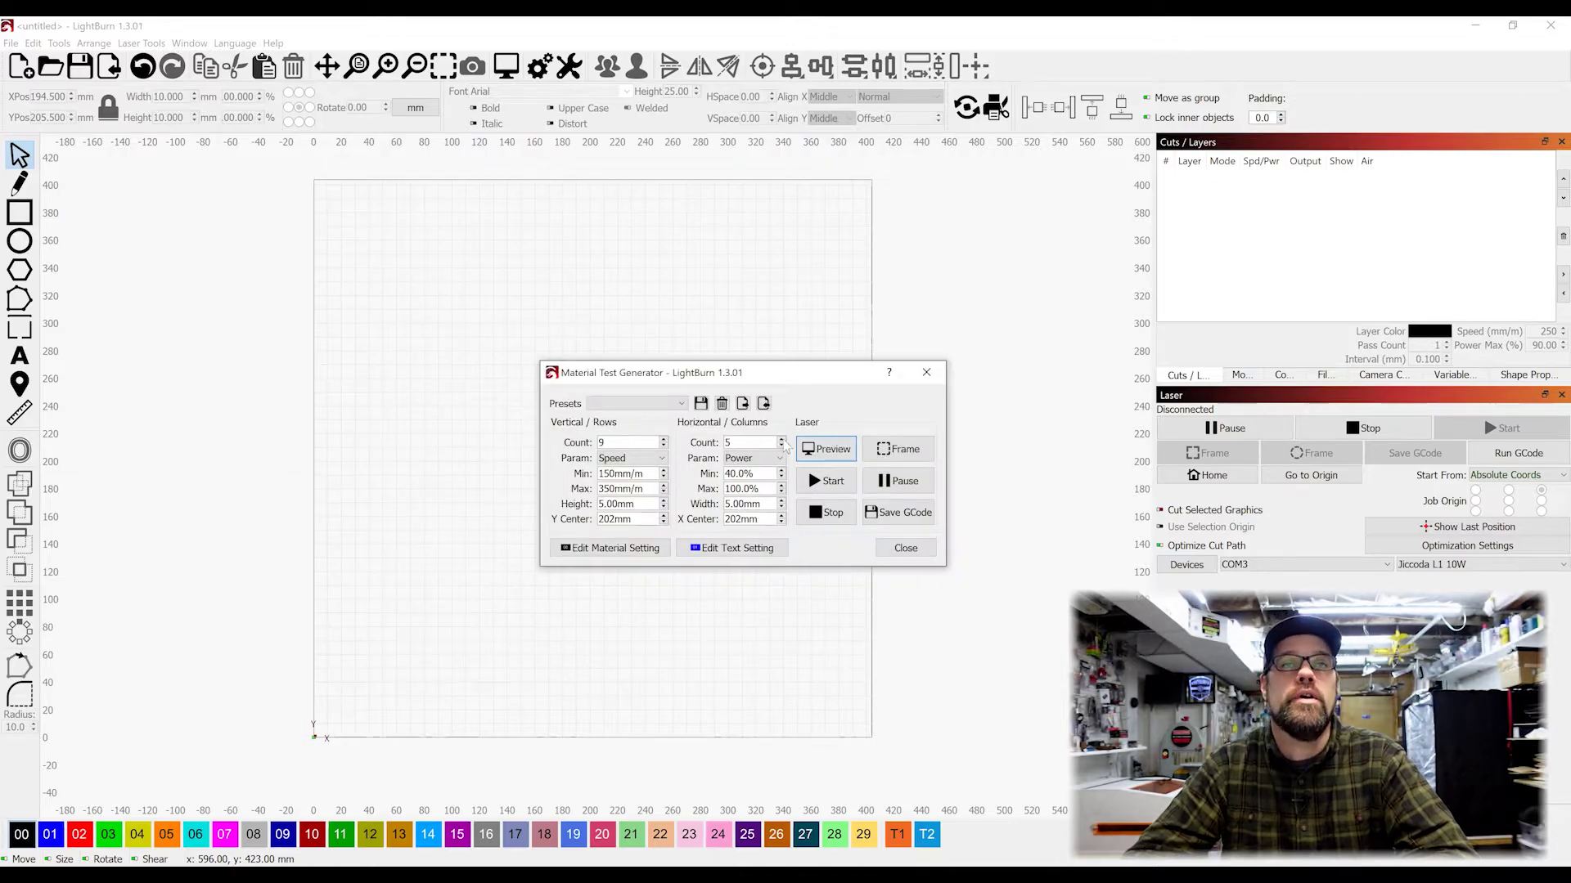
{"action": "double_click", "coordinate": [782, 440]}
{"action": "left_click", "coordinate": [827, 449]}
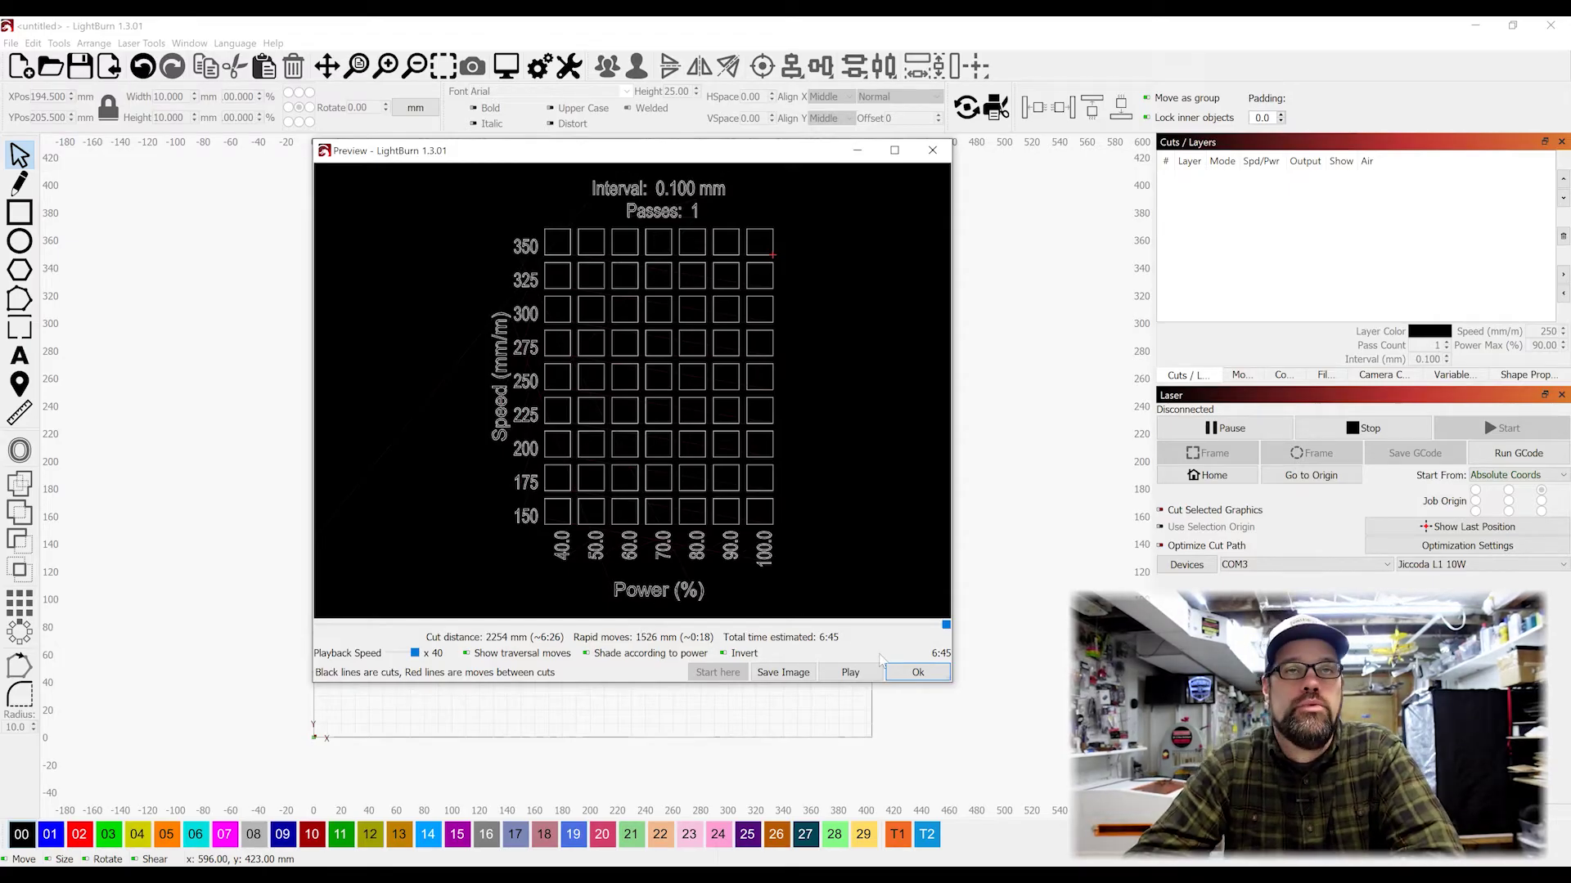
{"action": "left_click", "coordinate": [913, 674]}
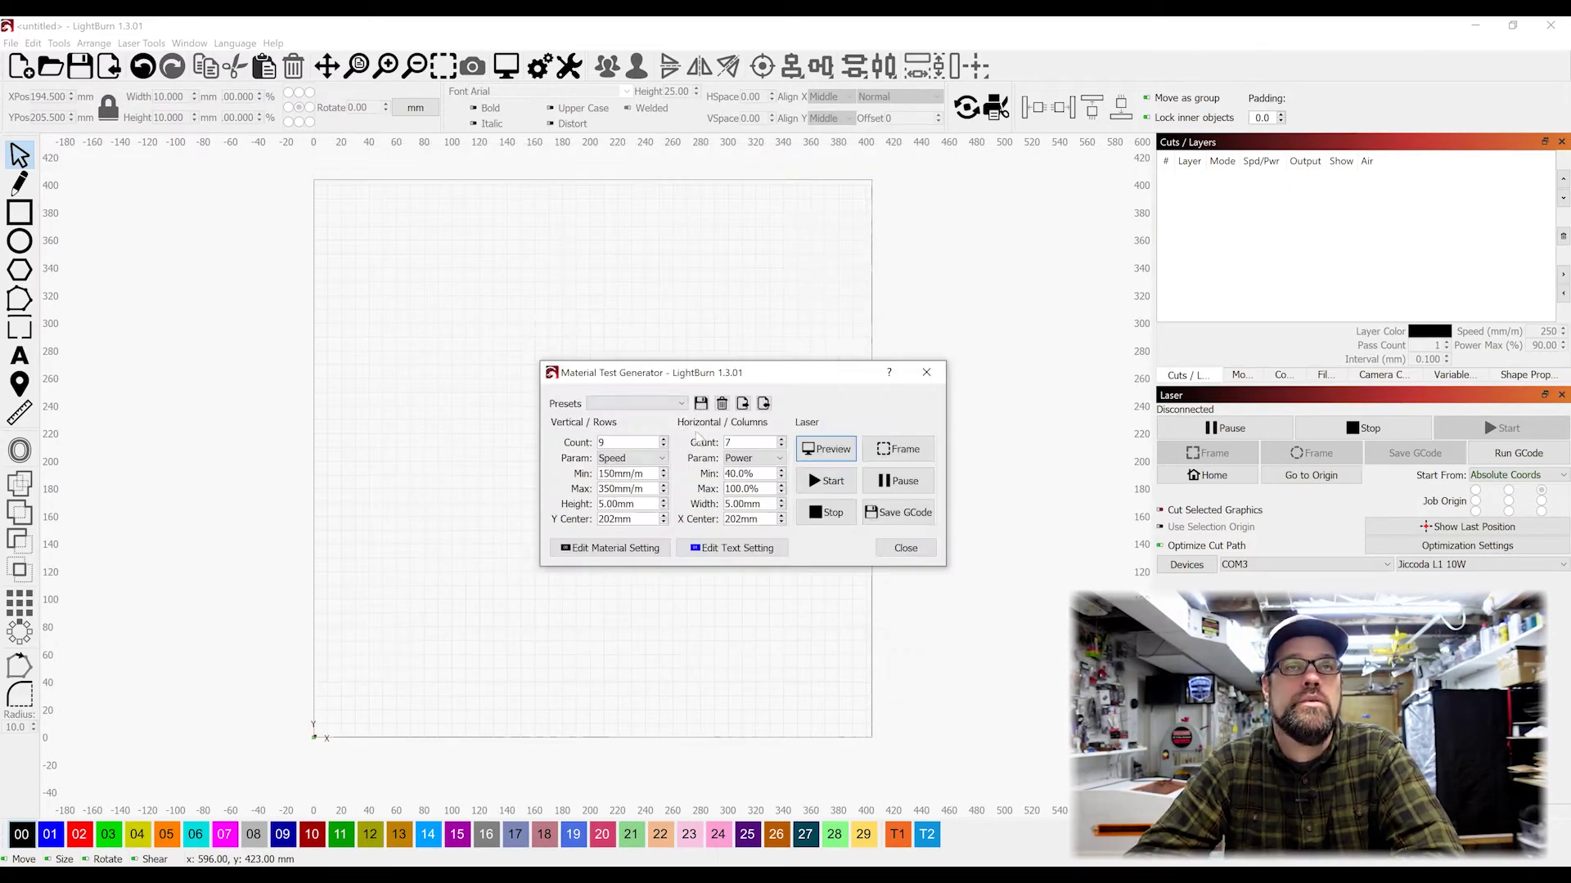
- Review the test squares' Common and Advanced cut settings, keeping 250 mm/min and 90% power
{"action": "left_click", "coordinate": [605, 550]}
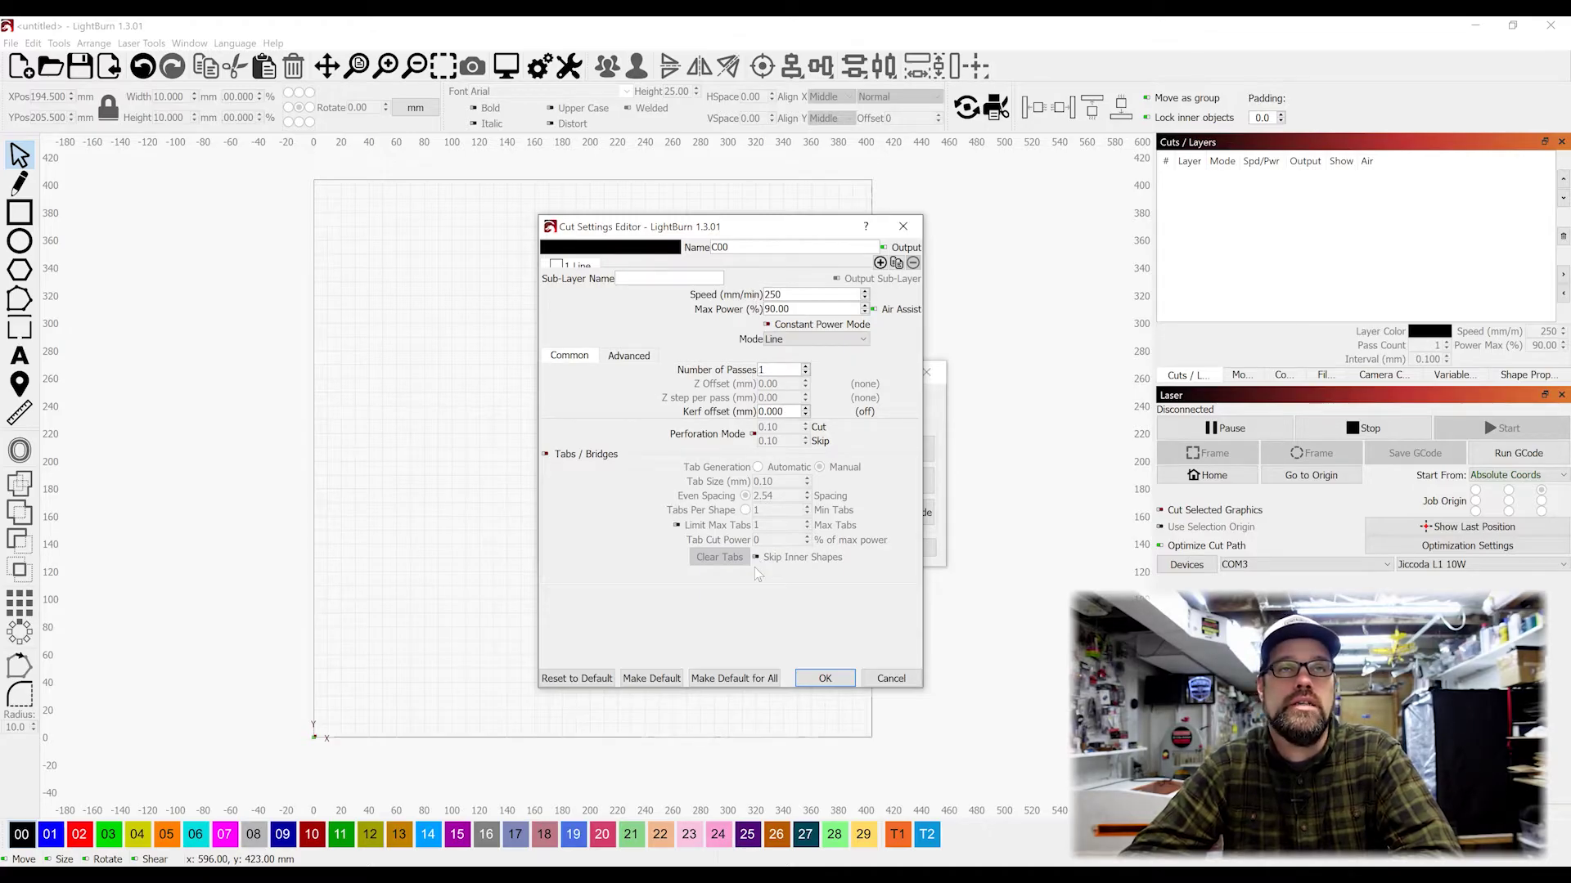
{"action": "left_click", "coordinate": [643, 361]}
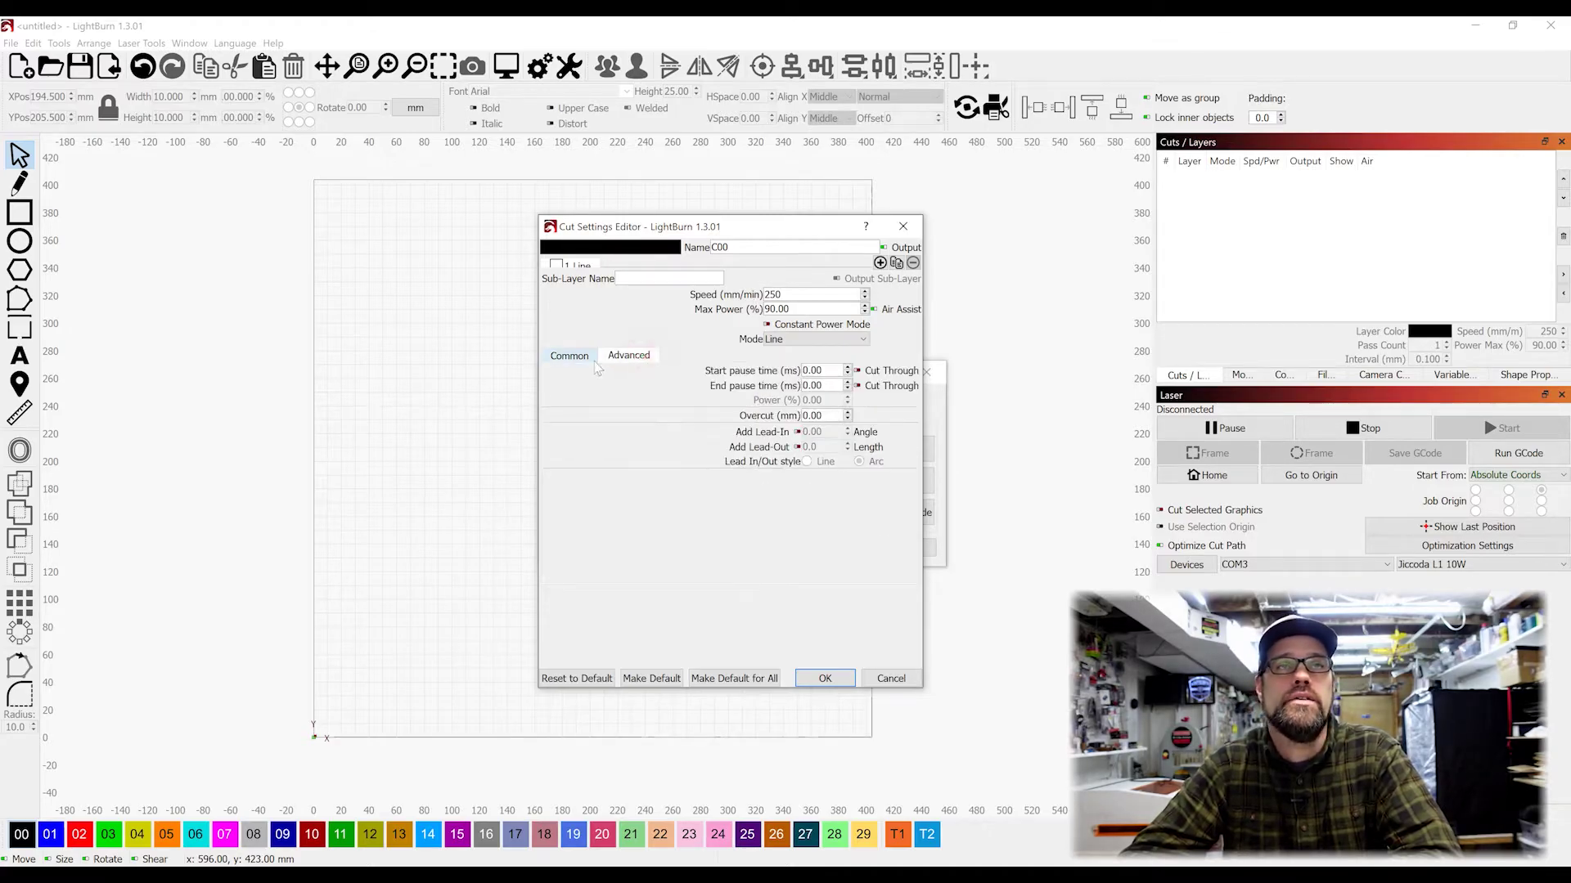
{"action": "left_click", "coordinate": [568, 357]}
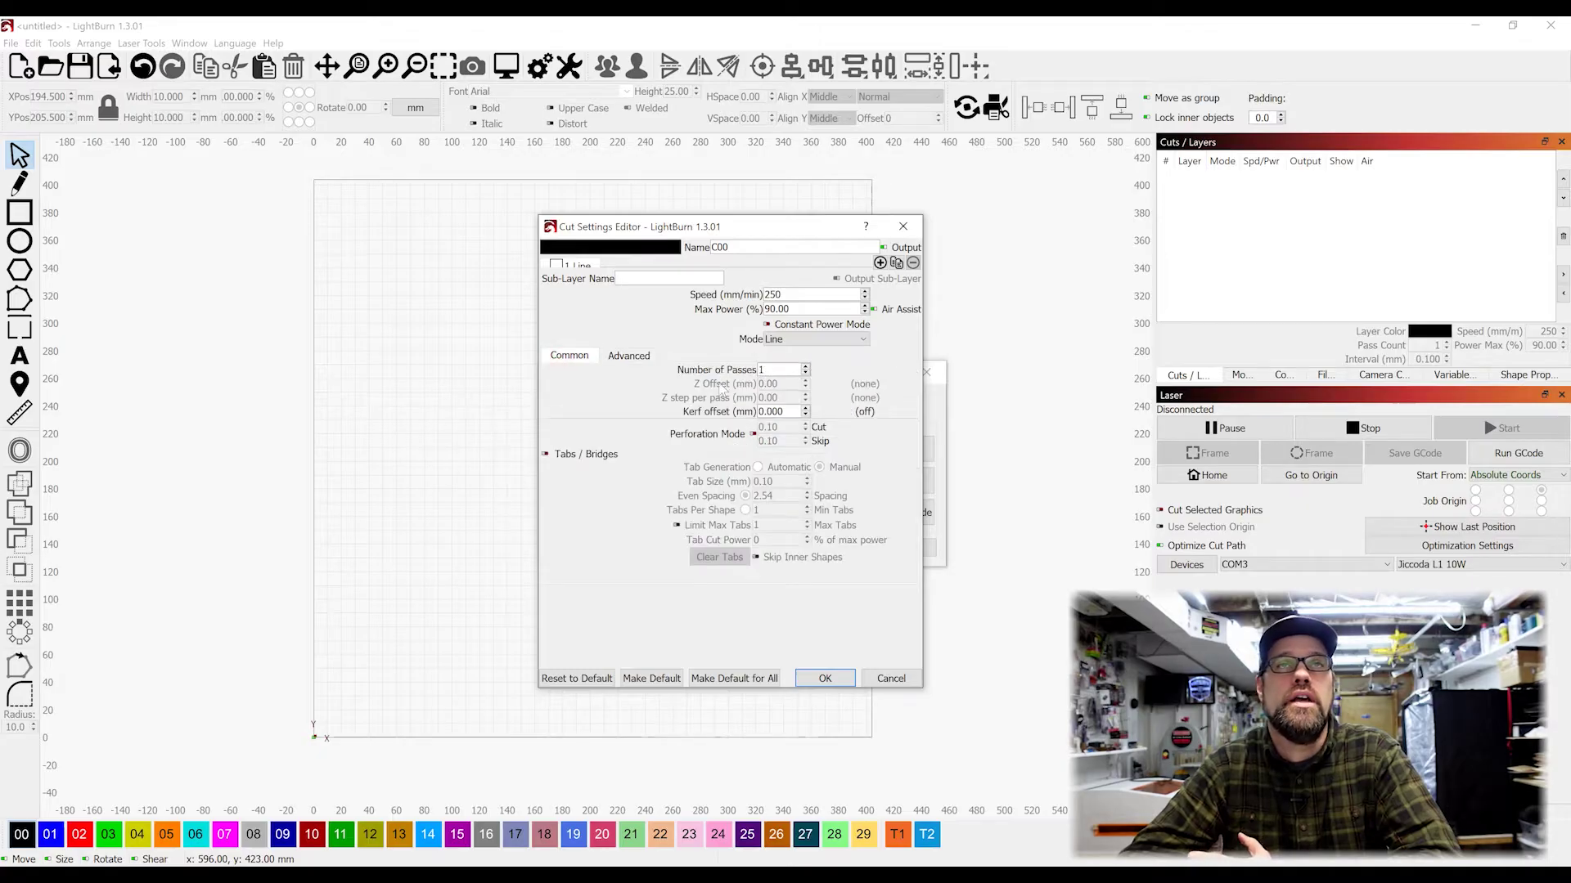
{"action": "left_click", "coordinate": [825, 679]}
- Keep the label text layer in Line mode at 1000 mm/min and 45% power
{"action": "left_click", "coordinate": [718, 545]}
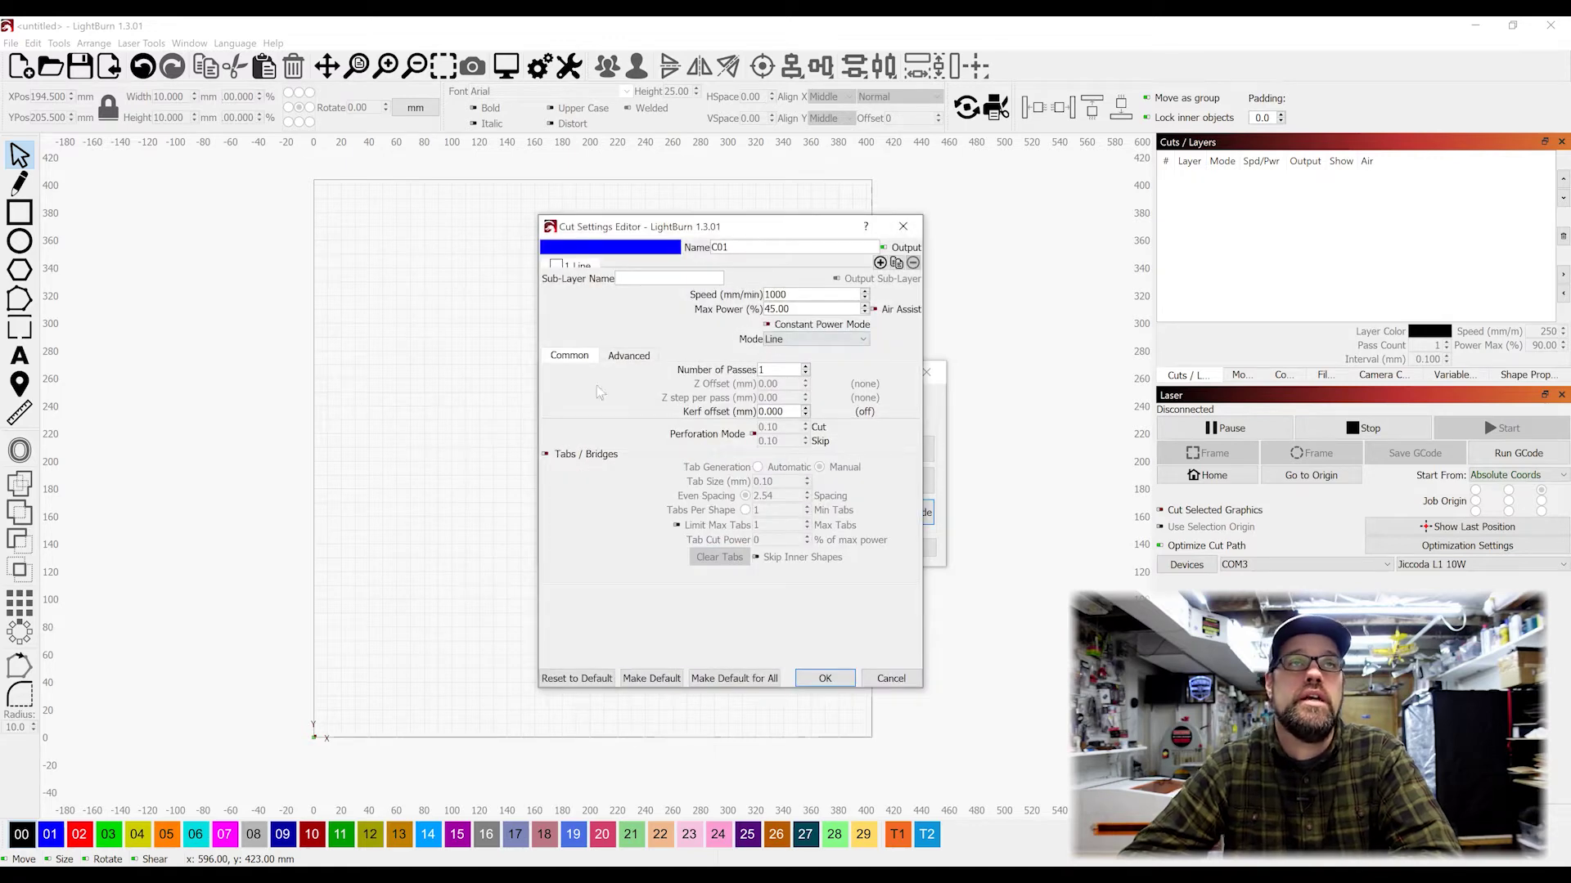
{"action": "left_click", "coordinate": [802, 340]}
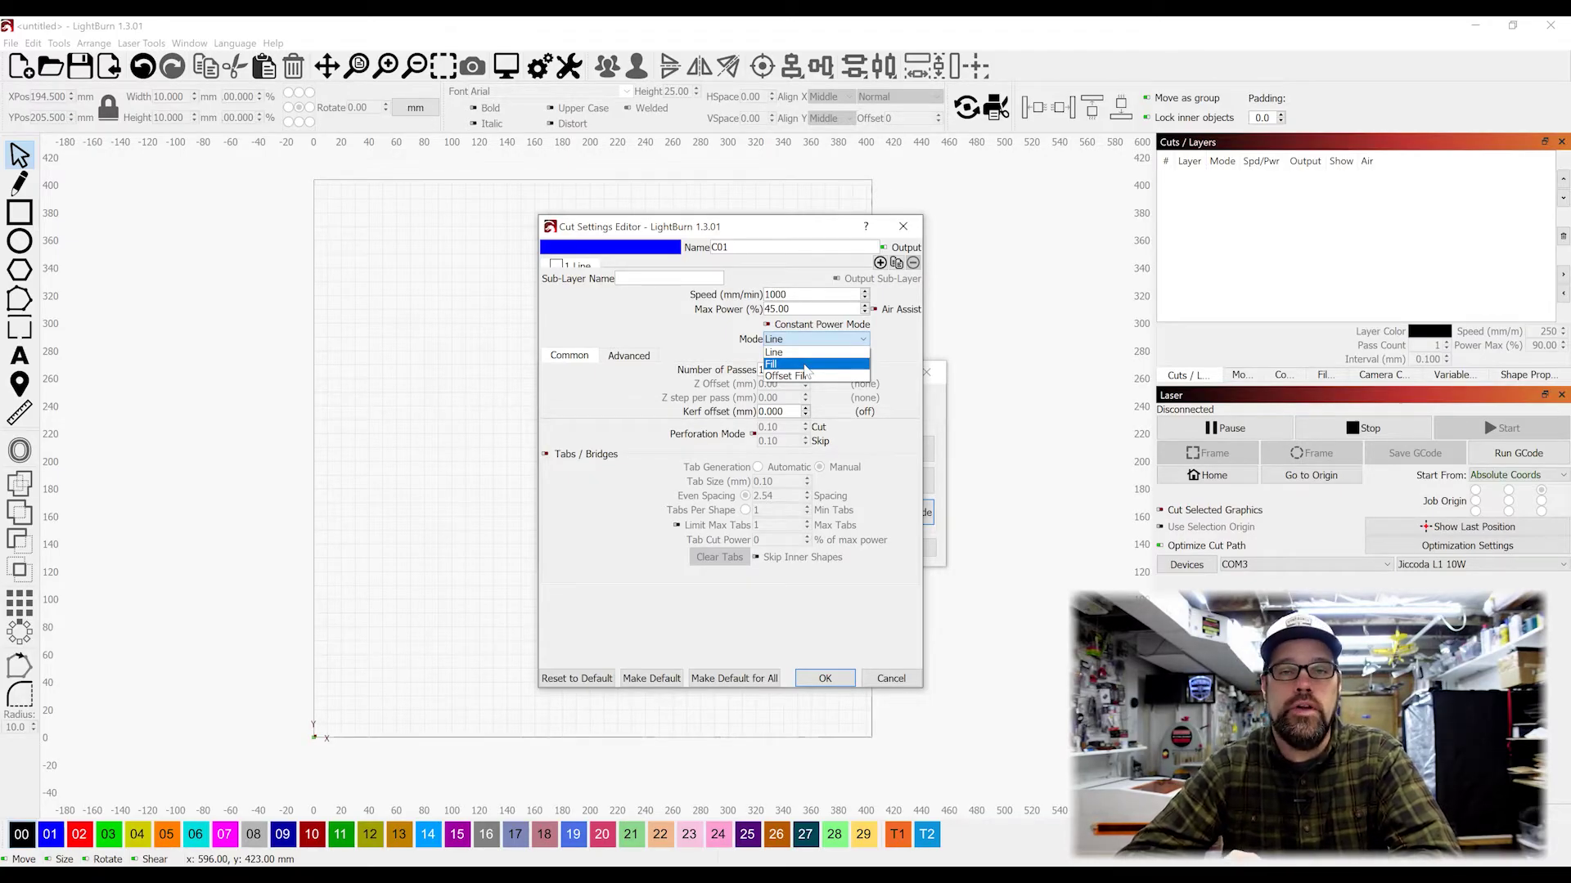
{"action": "left_click", "coordinate": [781, 353]}
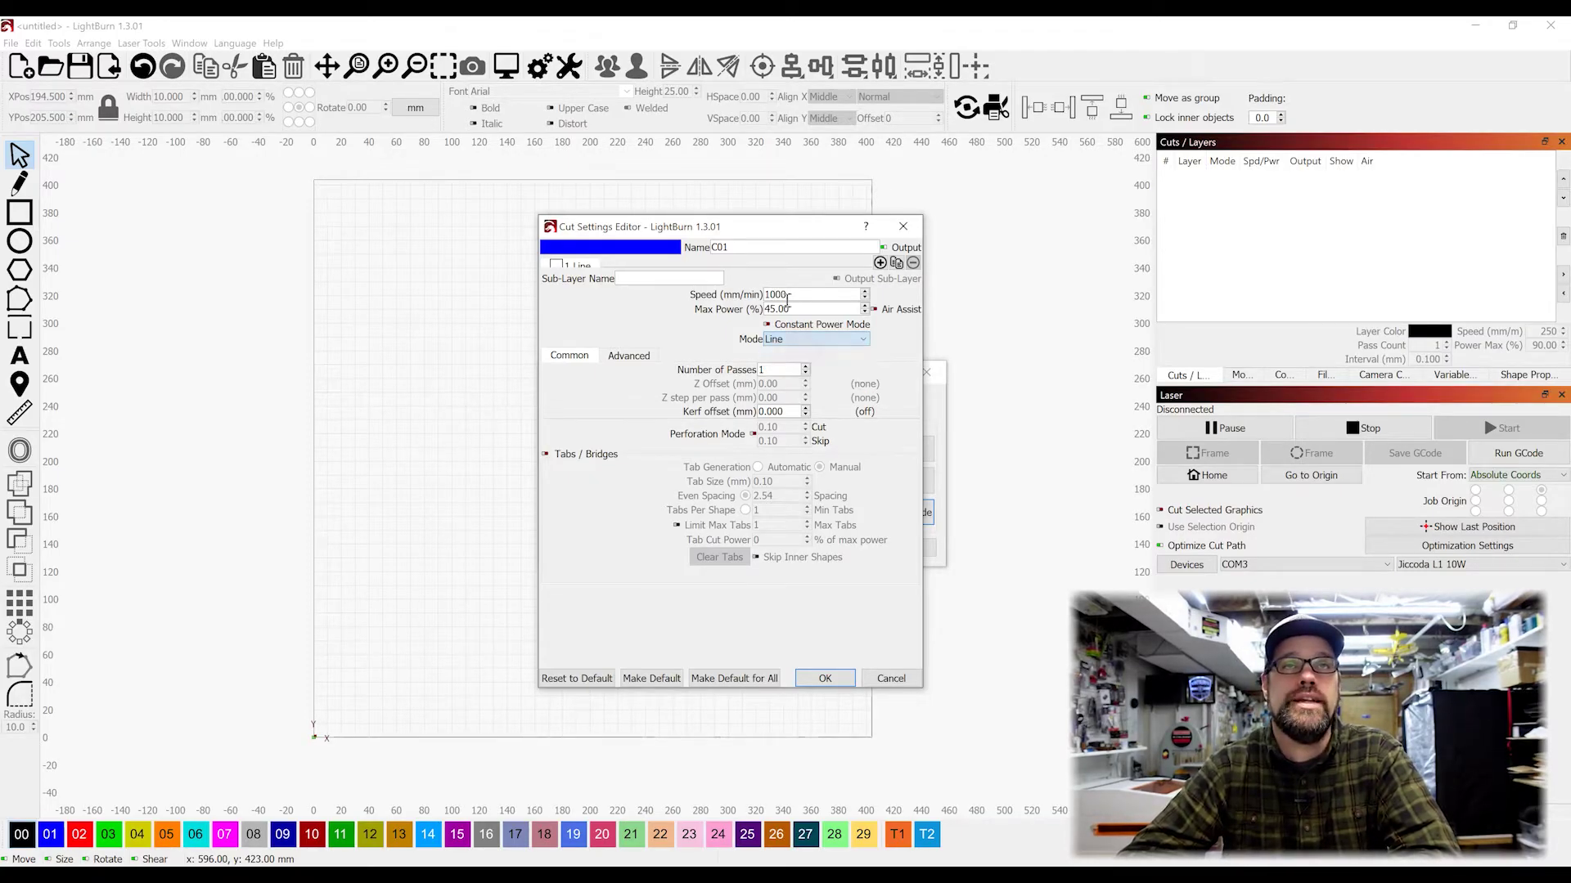
{"action": "type", "text": "0"}
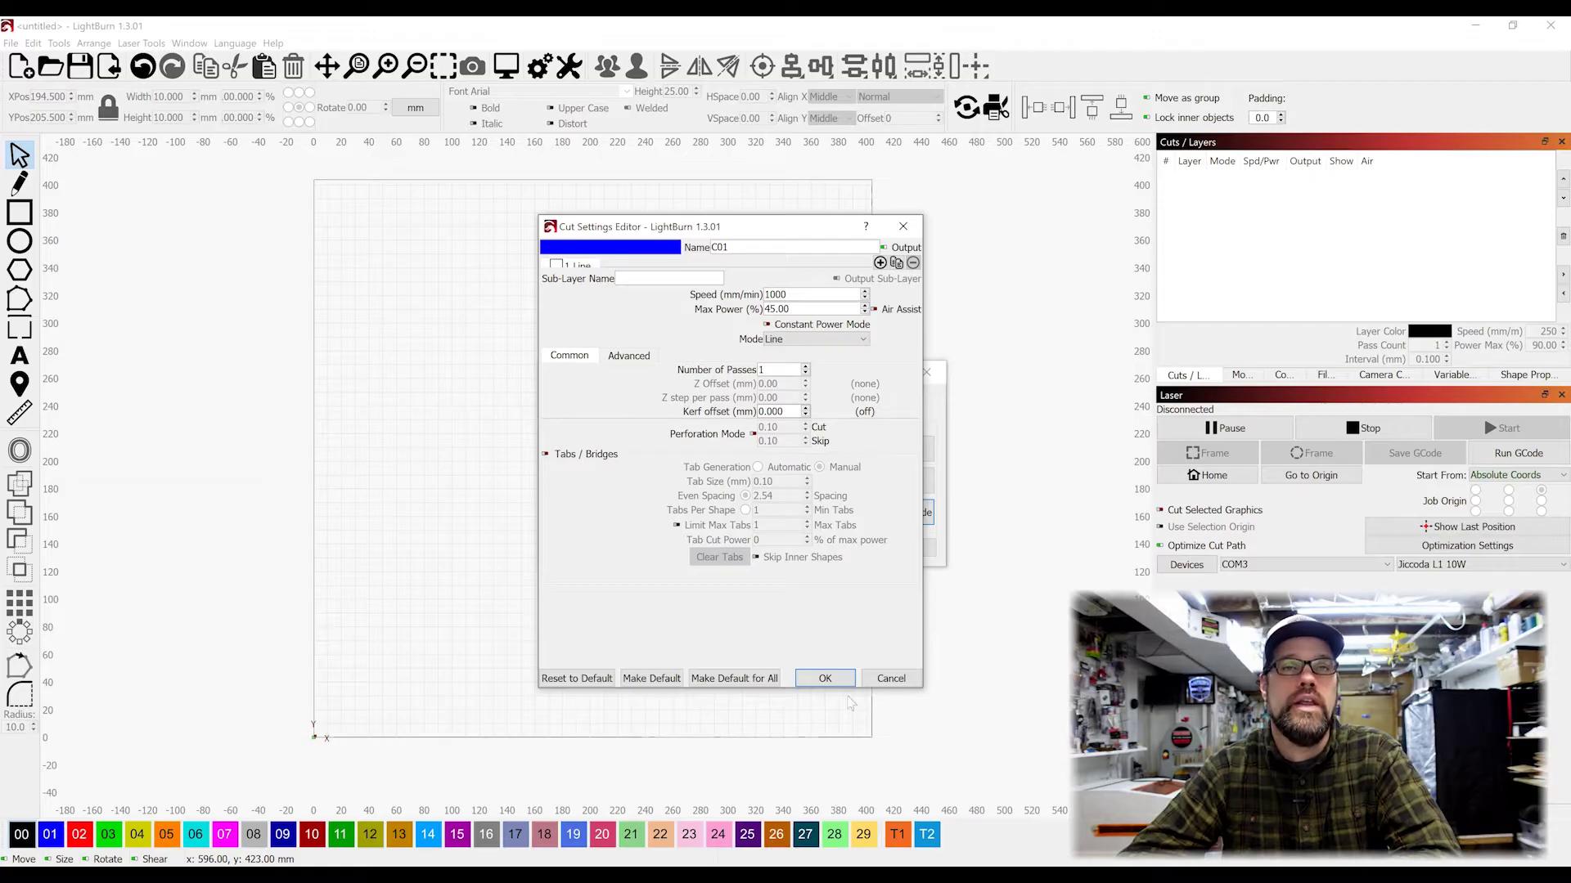
{"action": "left_click", "coordinate": [824, 678]}
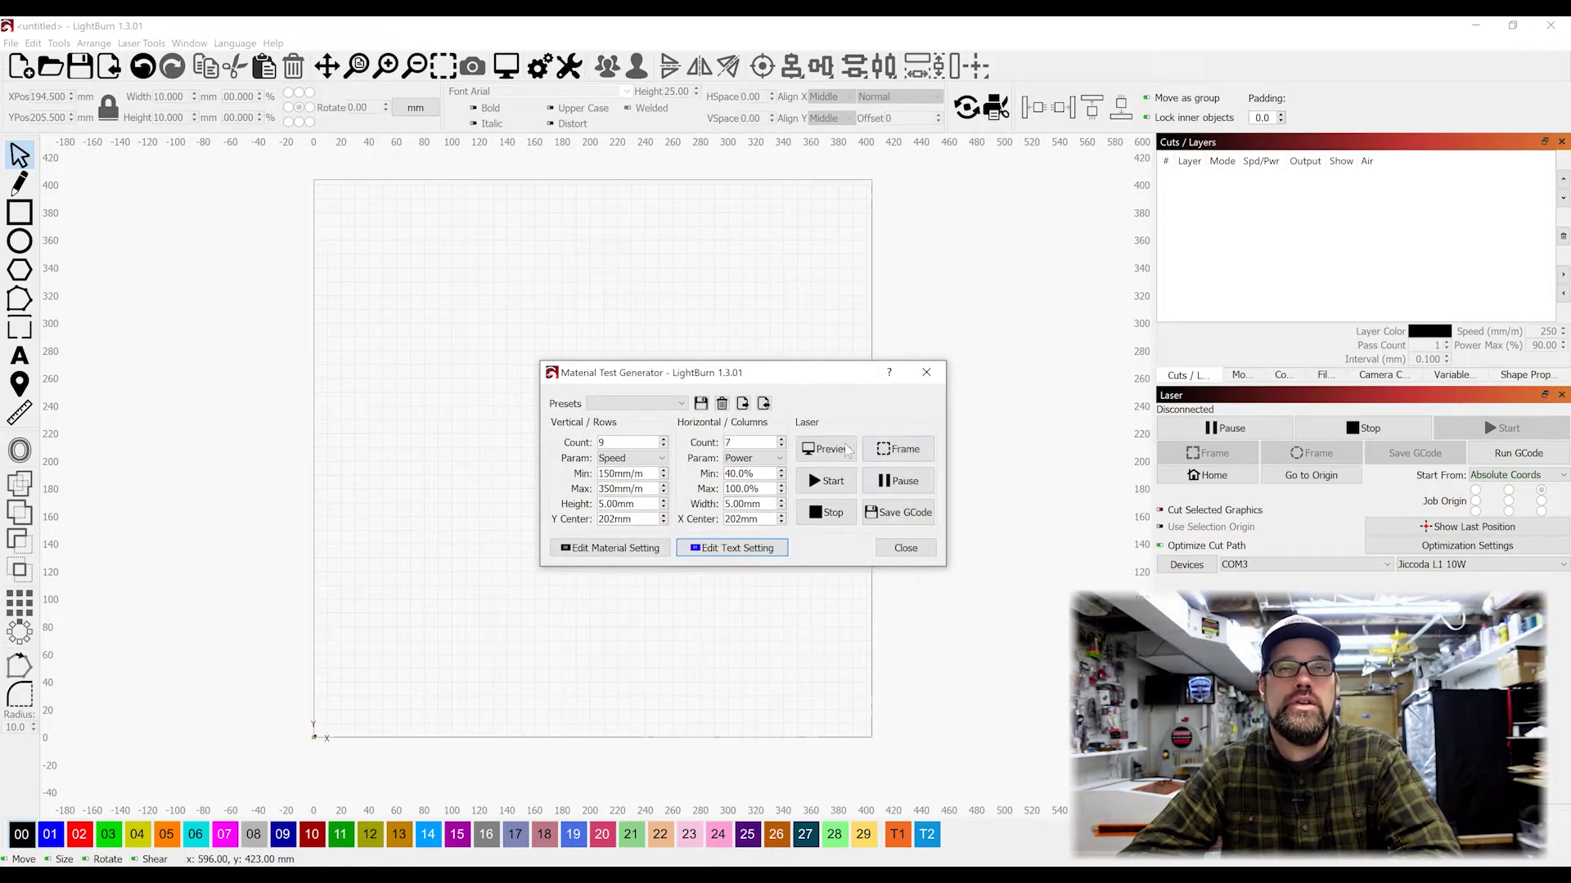
{"action": "left_click", "coordinate": [826, 449]}
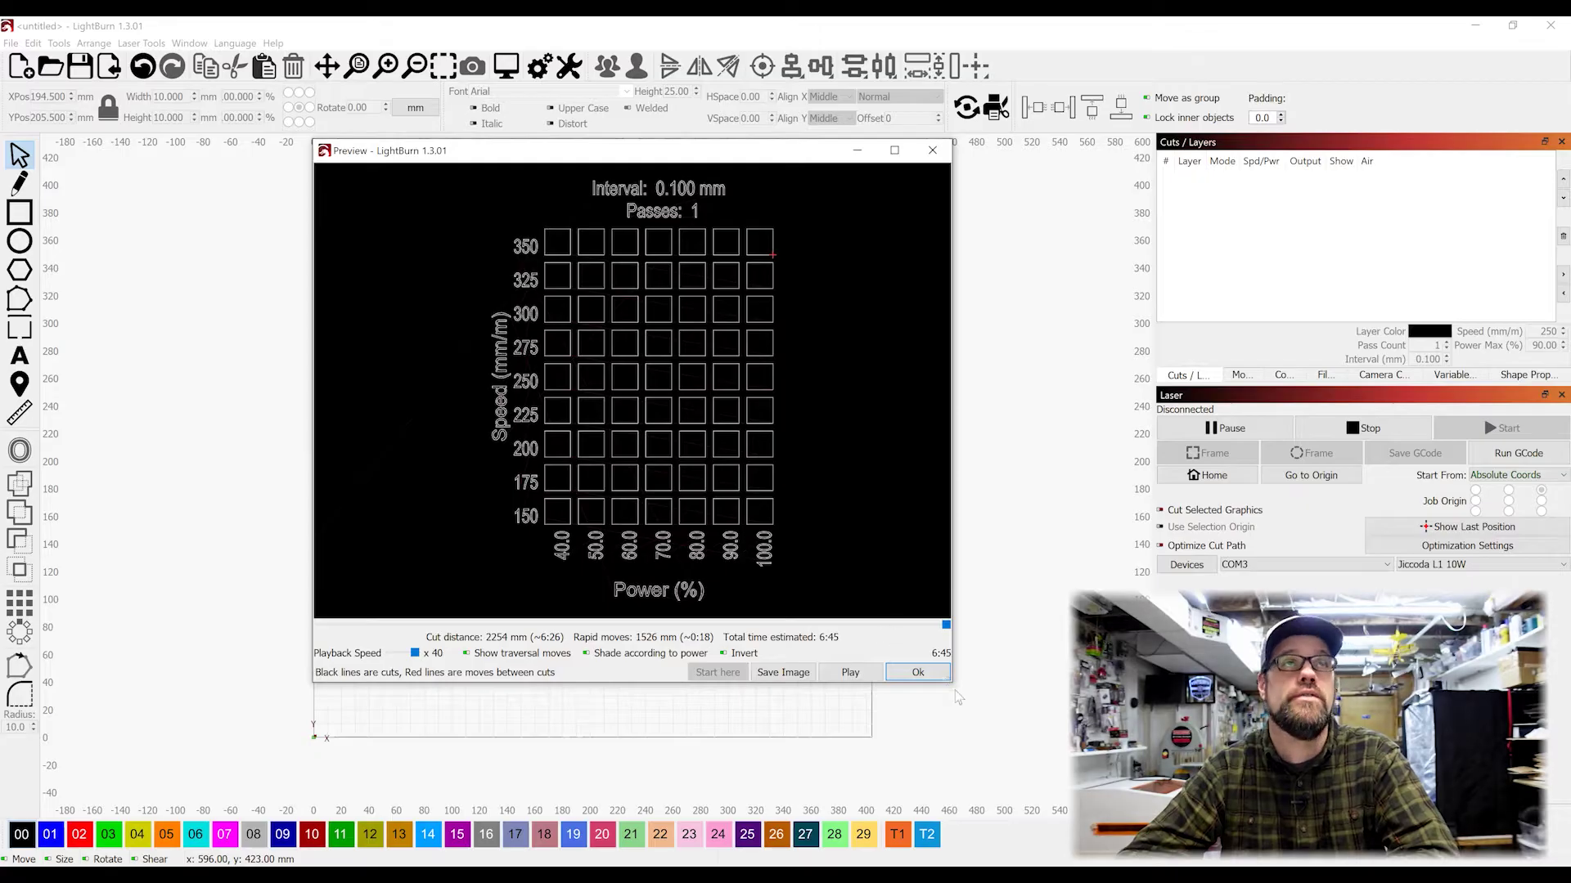
{"action": "left_click", "coordinate": [917, 672]}
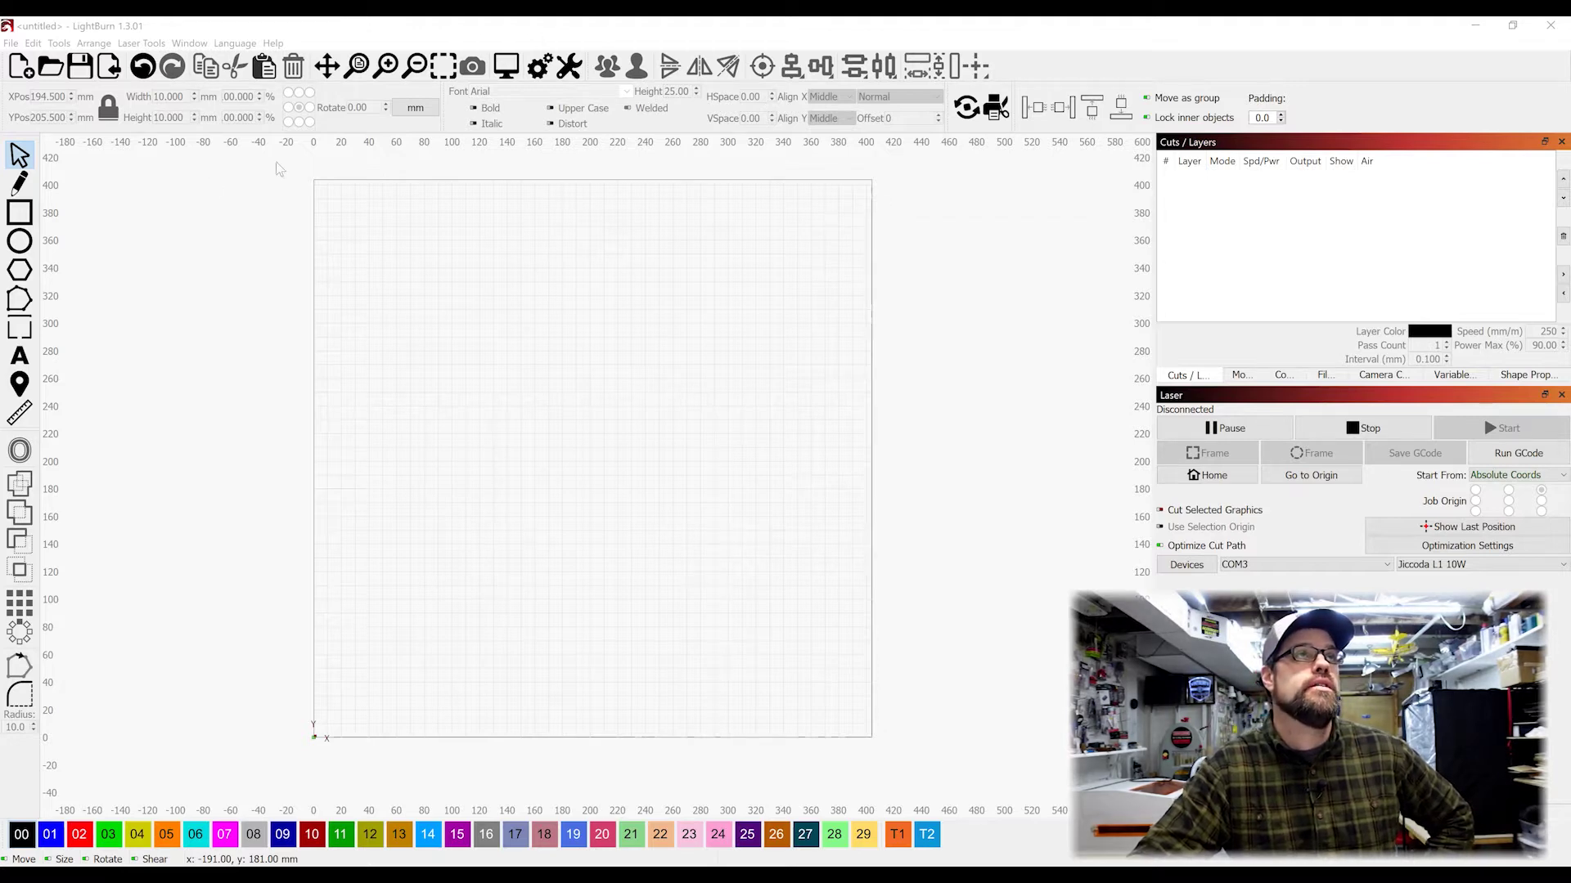
- Reopen the Material Test generator and move its window aside
{"action": "left_click", "coordinate": [142, 42]}
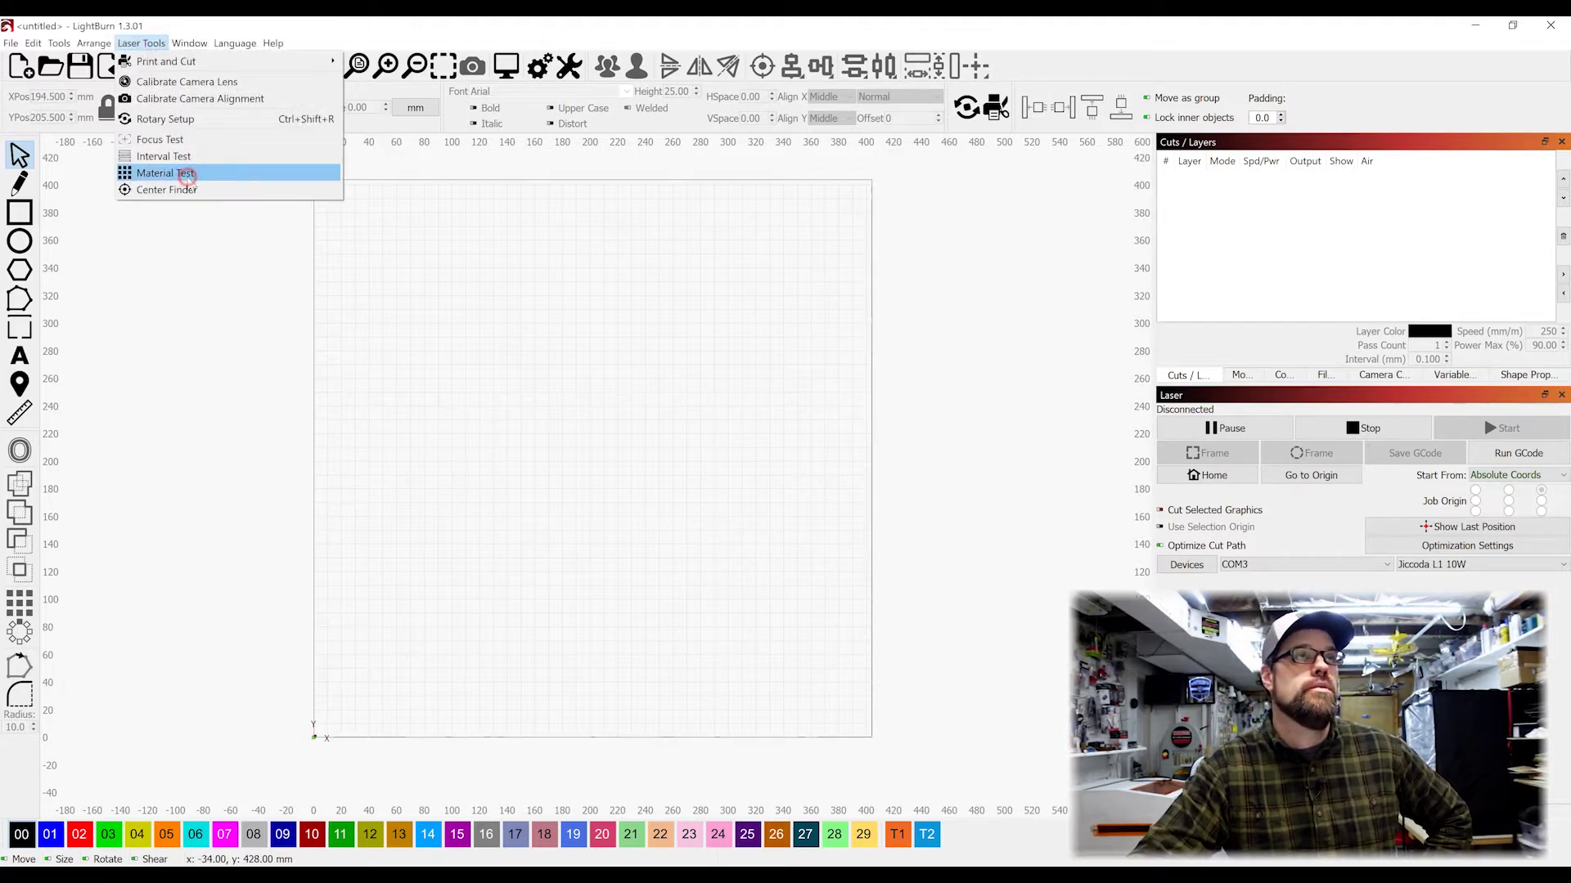
{"action": "left_click", "coordinate": [187, 174]}
{"action": "left_click_drag", "start_coordinate": [885, 377], "coordinate": [778, 381]}
- Switch the test squares to Fill mode with a 0.08 mm line interval and 100% max power
{"action": "left_click", "coordinate": [618, 554]}
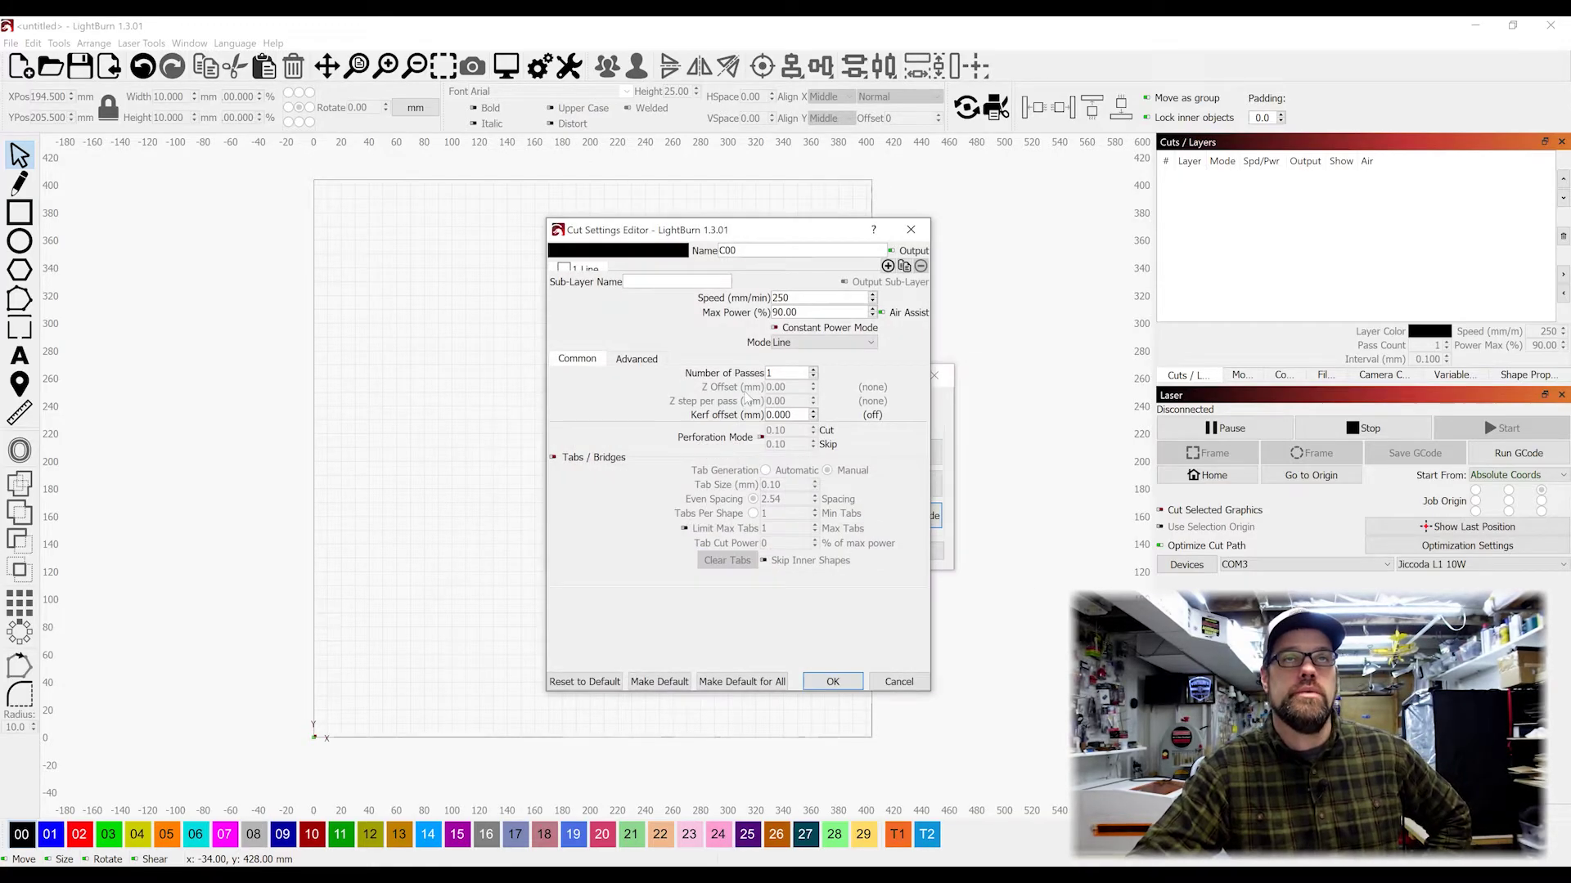
{"action": "left_click", "coordinate": [824, 343]}
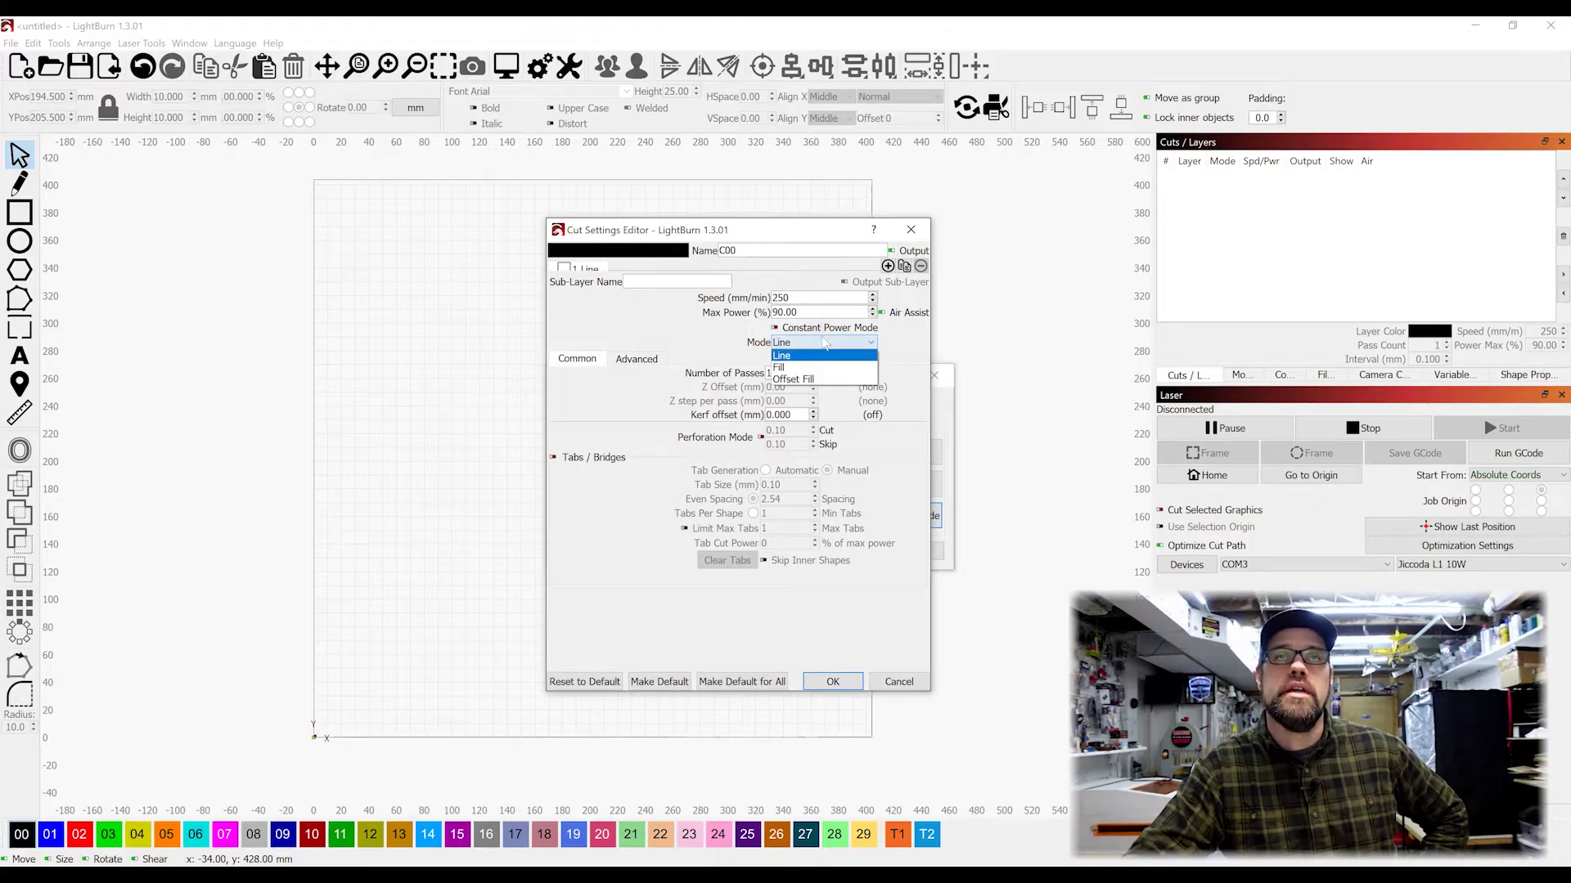
{"action": "left_click", "coordinate": [789, 367]}
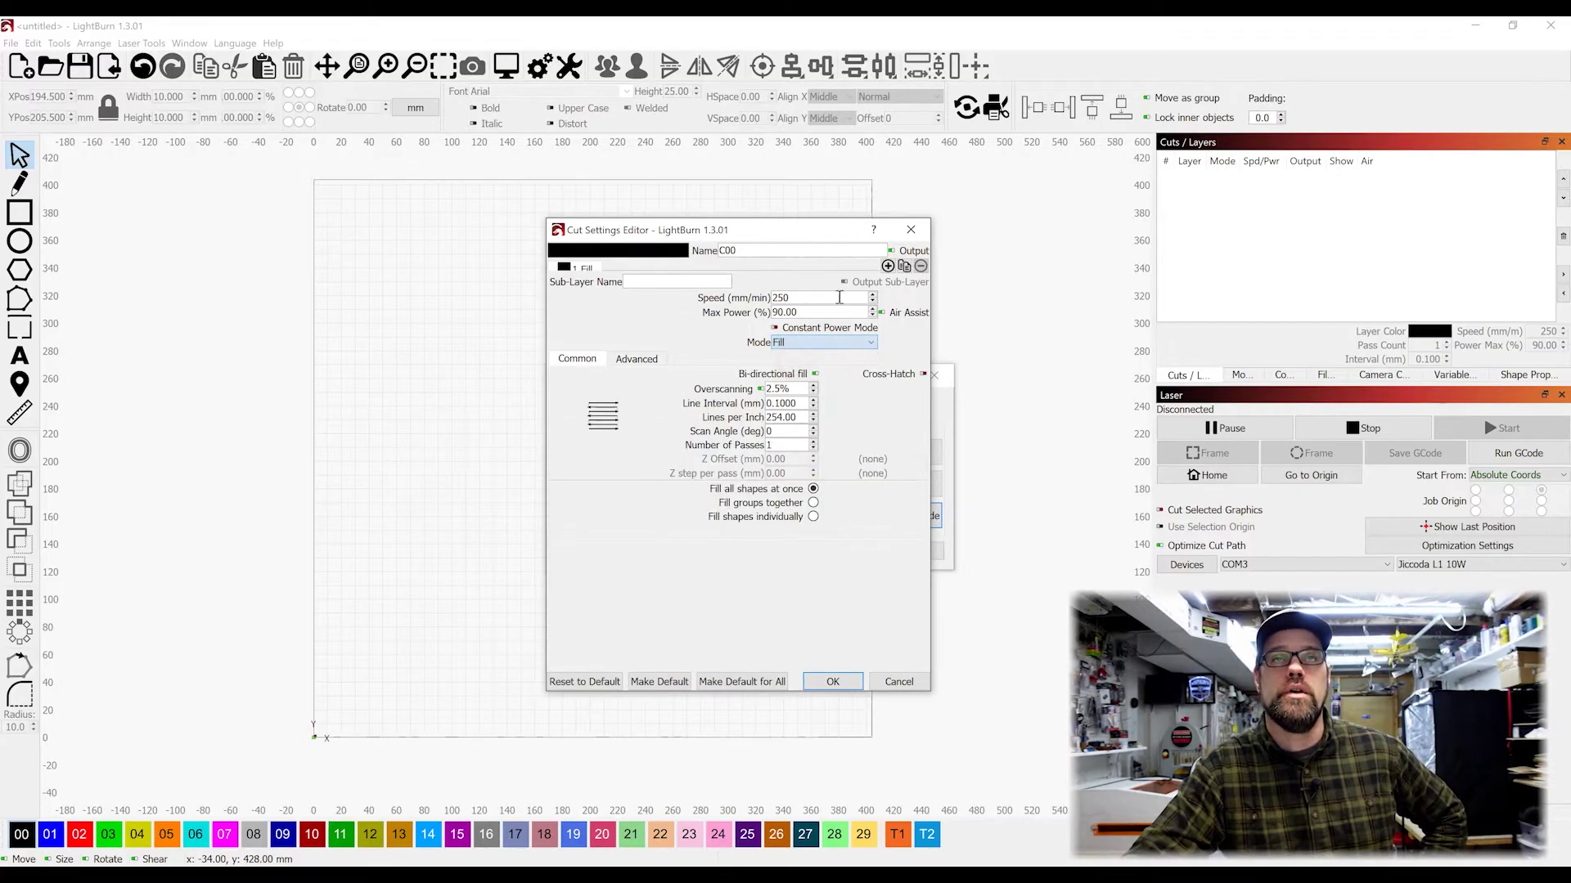
{"action": "left_click", "coordinate": [813, 408]}
{"action": "left_click", "coordinate": [813, 408]}
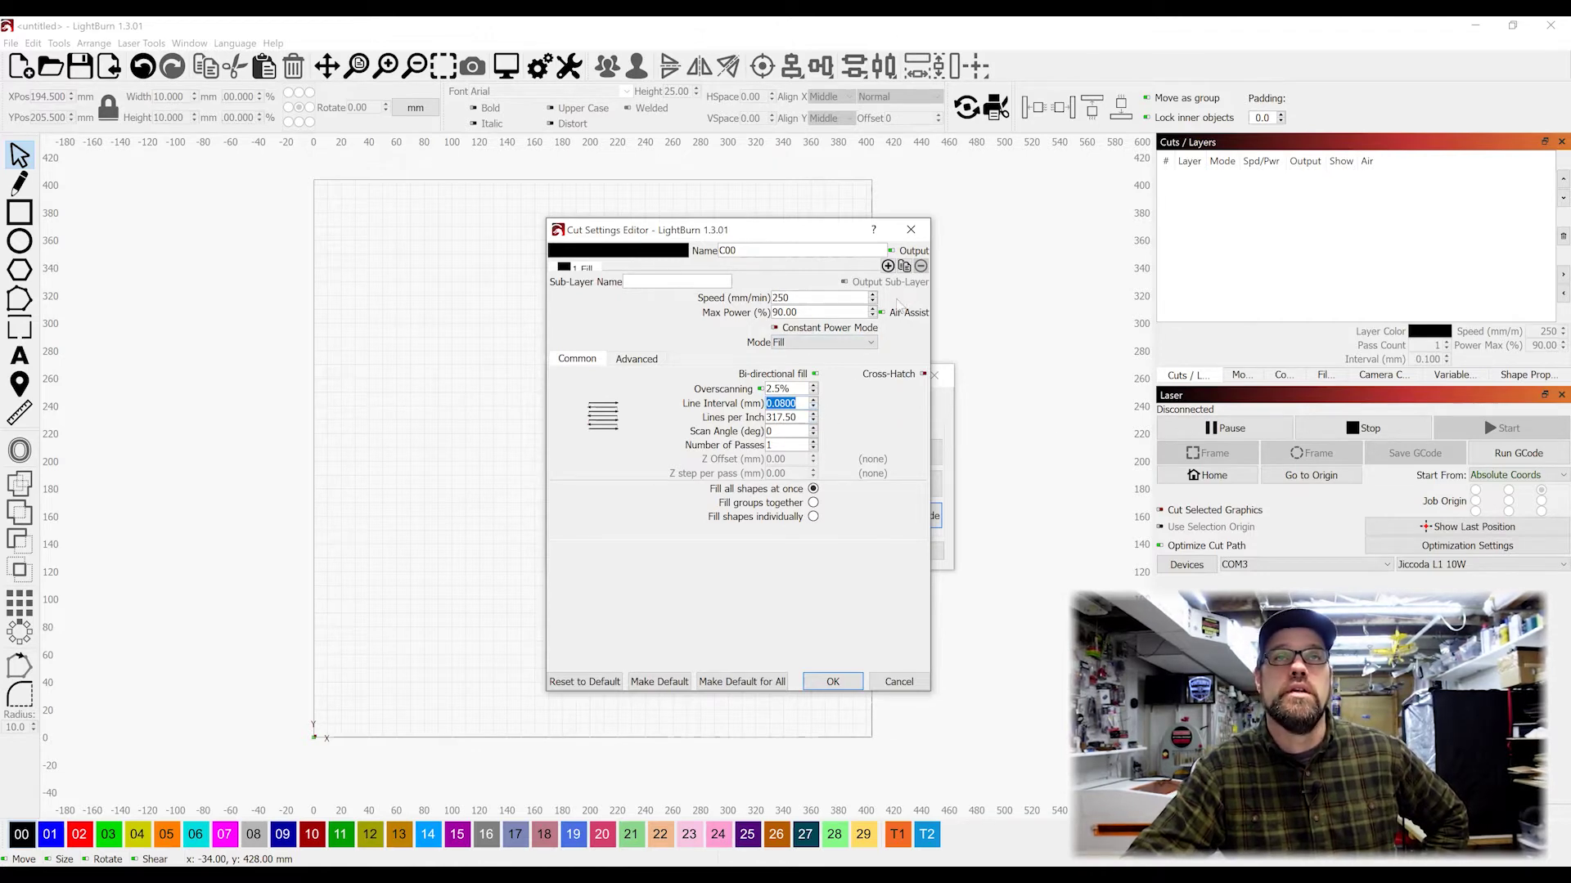
{"action": "left_click", "coordinate": [872, 309]}
{"action": "left_click", "coordinate": [872, 309]}
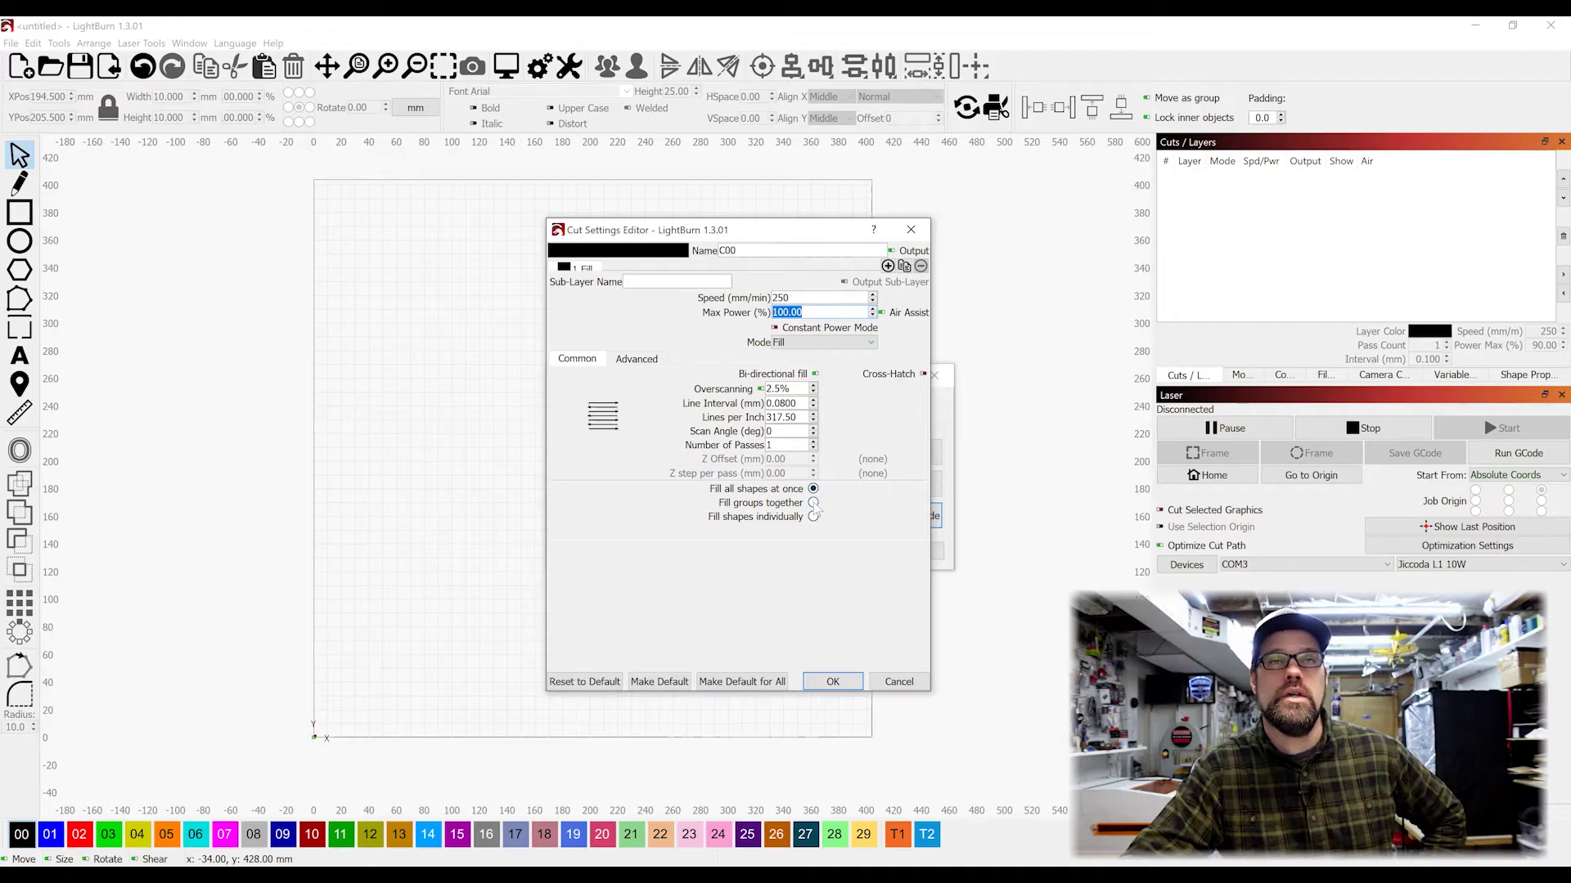
{"action": "mouse_move", "coordinate": [814, 522]}
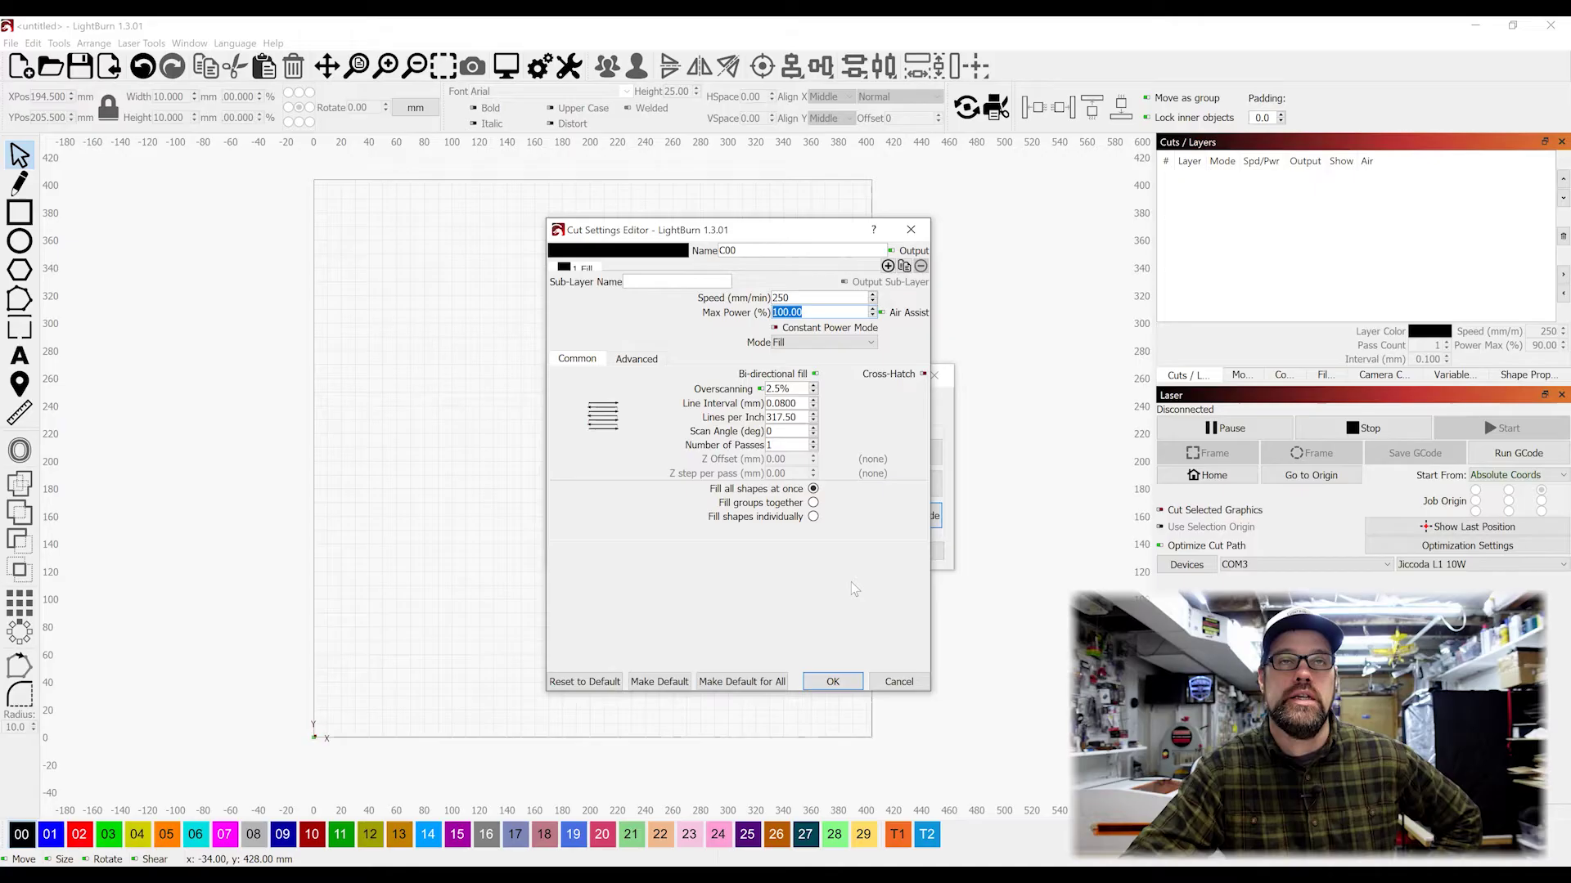
- Set row speeds to 1000–9000 mm/min with 8 rows and preview the fill grid (16:54)
{"action": "left_click", "coordinate": [842, 689]}
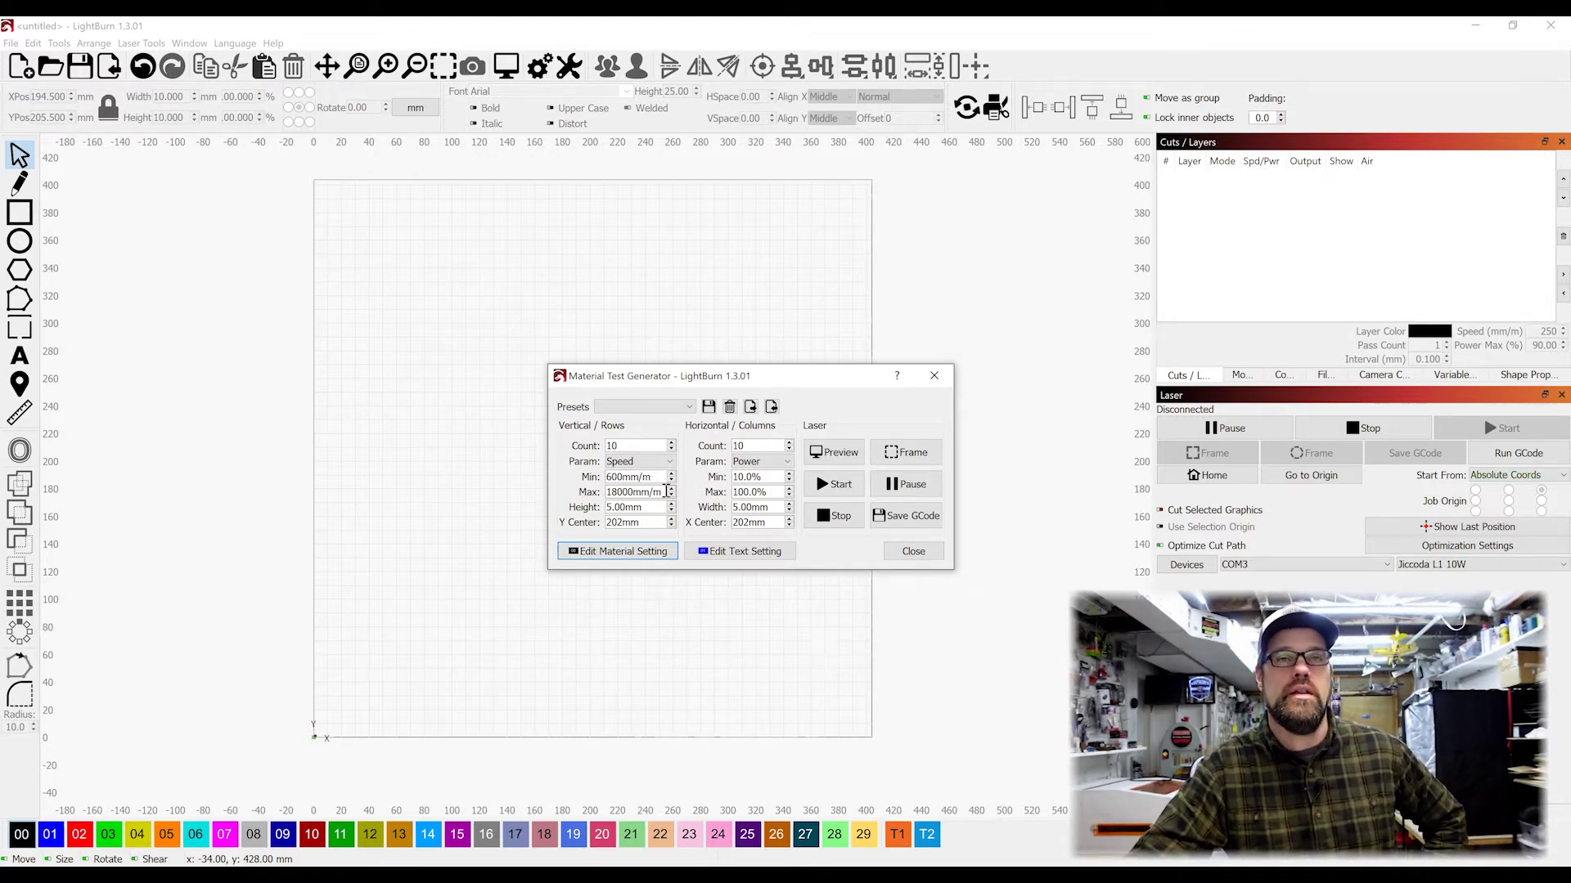
{"action": "left_click_drag", "start_coordinate": [666, 492], "coordinate": [600, 496]}
{"action": "type", "text": "9000"}
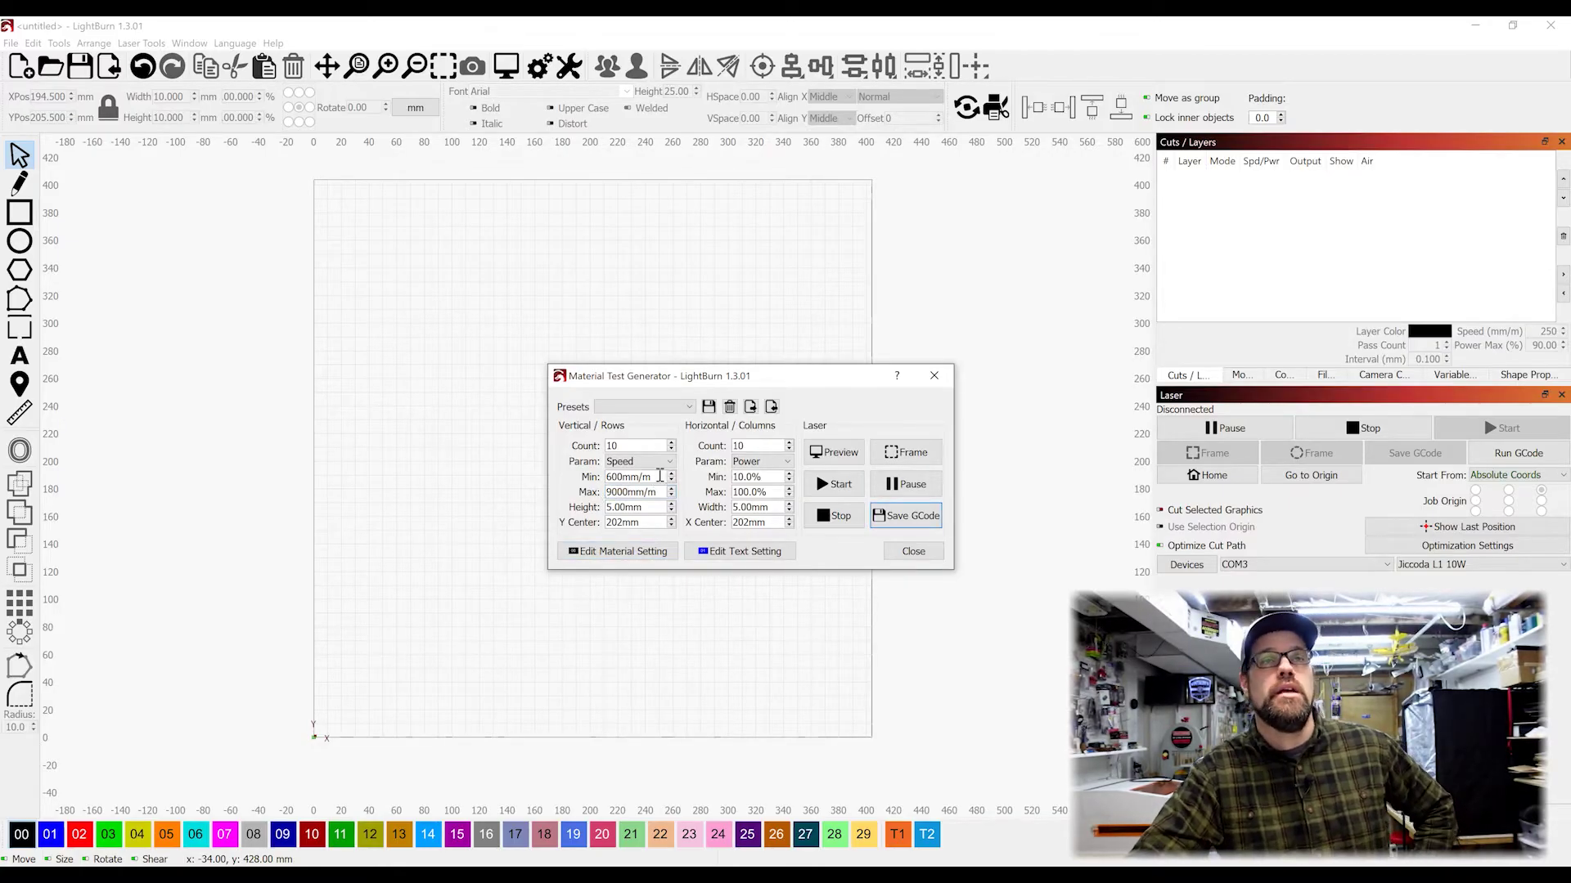
{"action": "left_click_drag", "start_coordinate": [660, 475], "coordinate": [604, 478]}
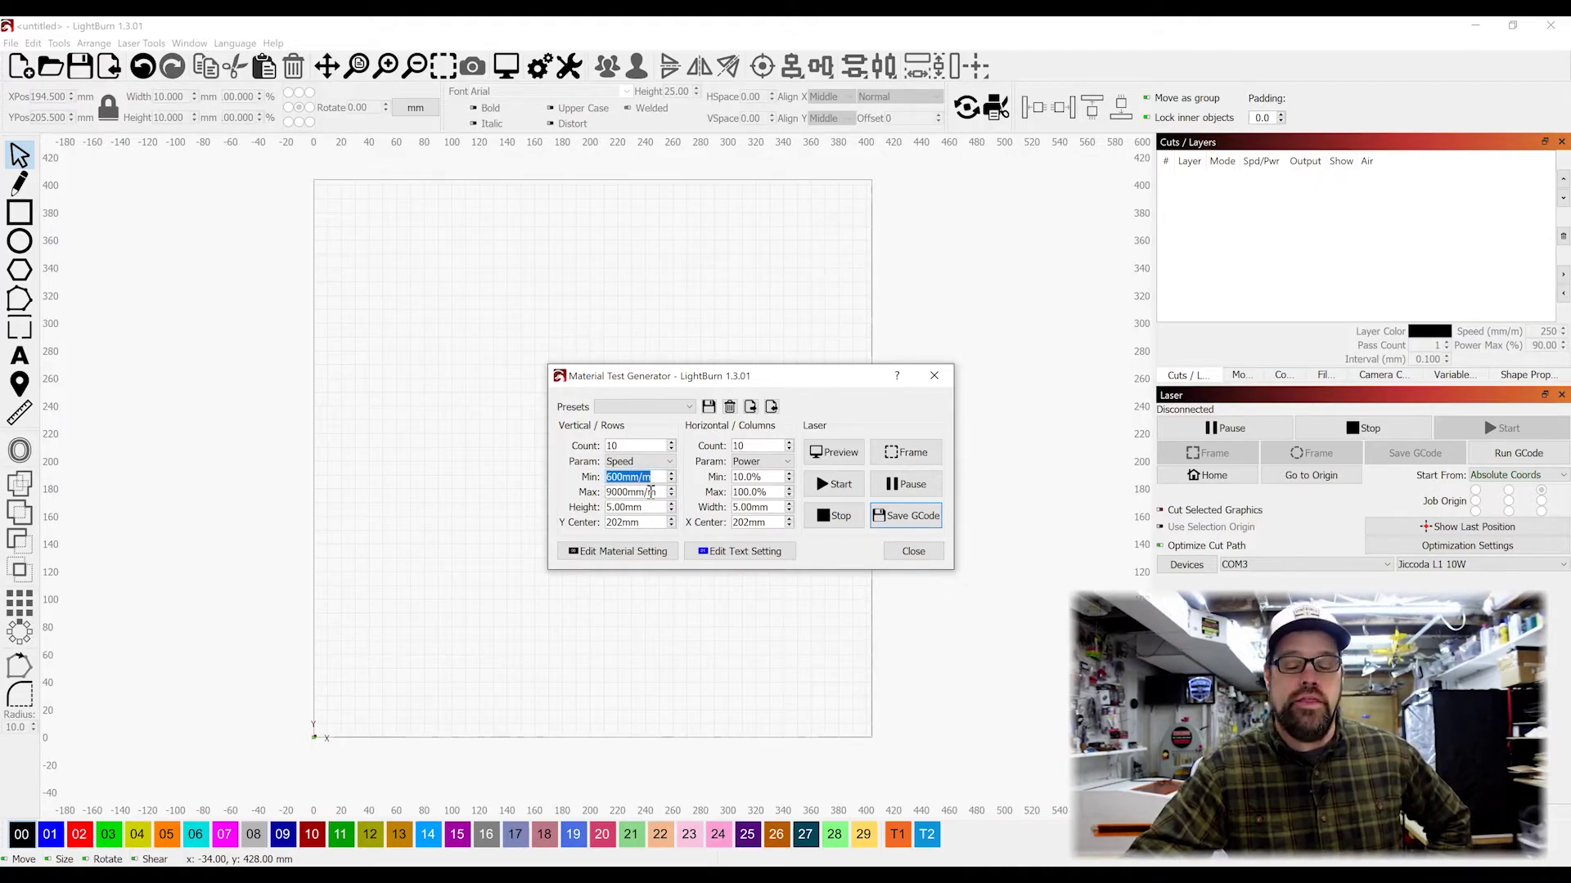
{"action": "type", "text": "100"}
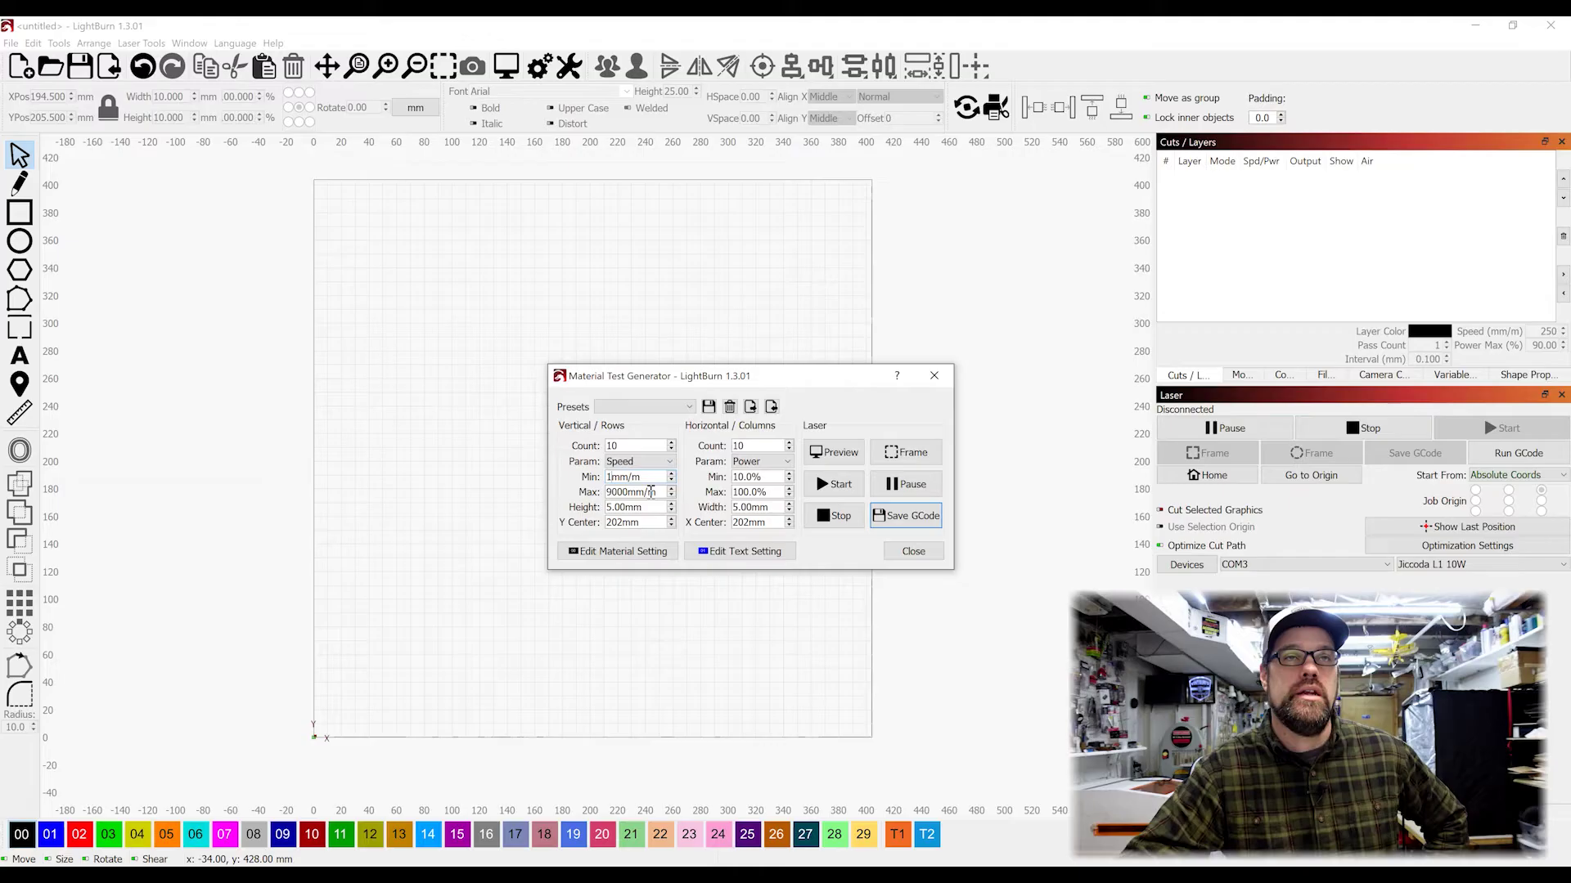
{"action": "type", "text": "0"}
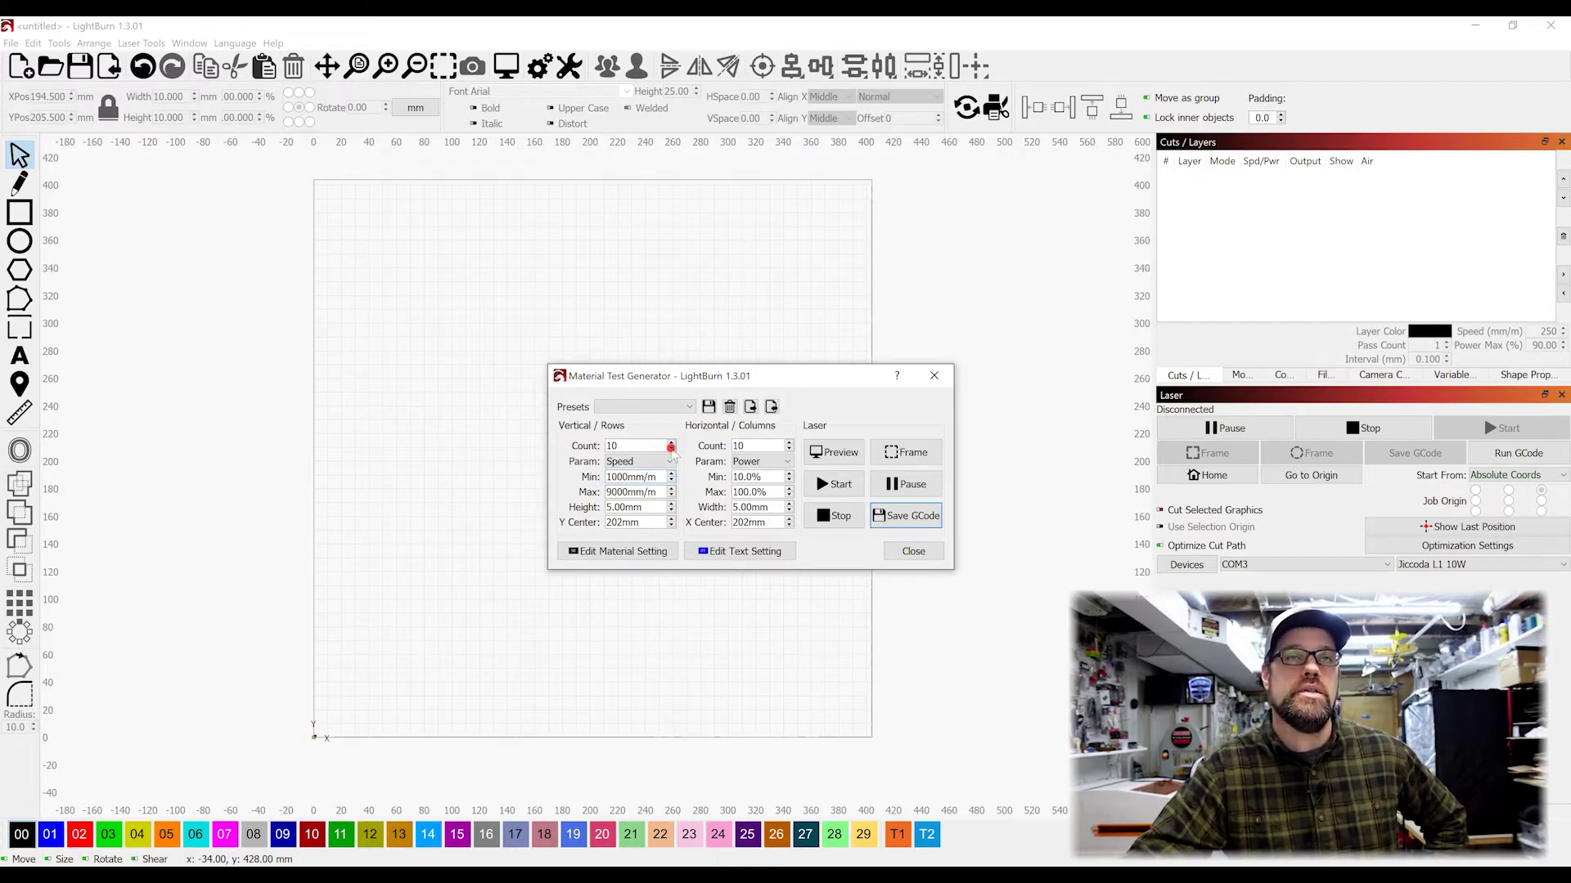
{"action": "left_click", "coordinate": [671, 449]}
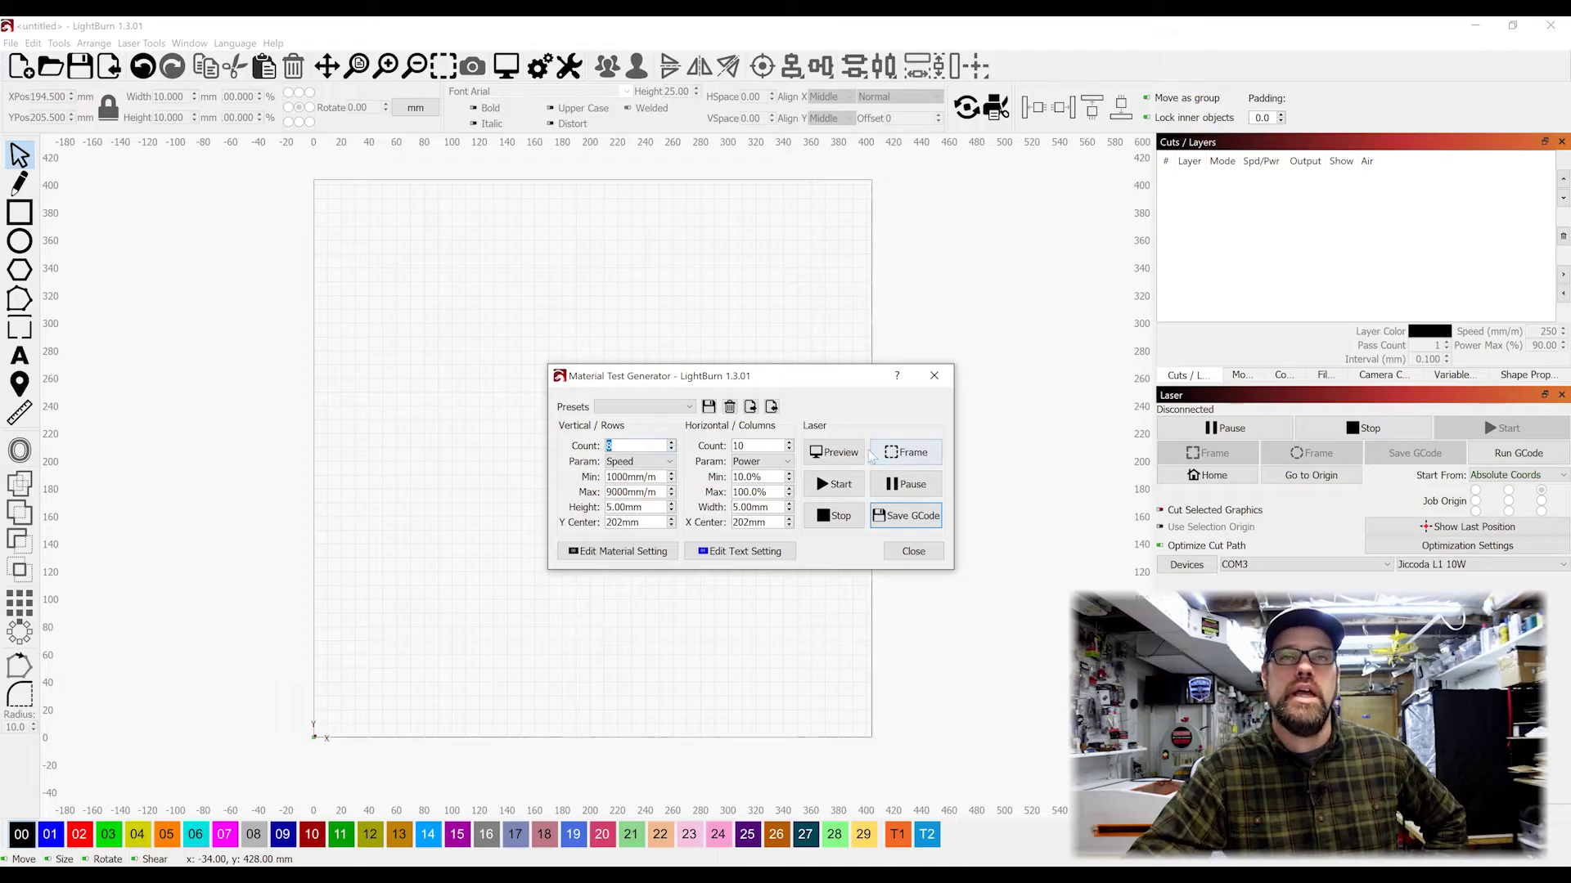
{"action": "left_click", "coordinate": [836, 452]}
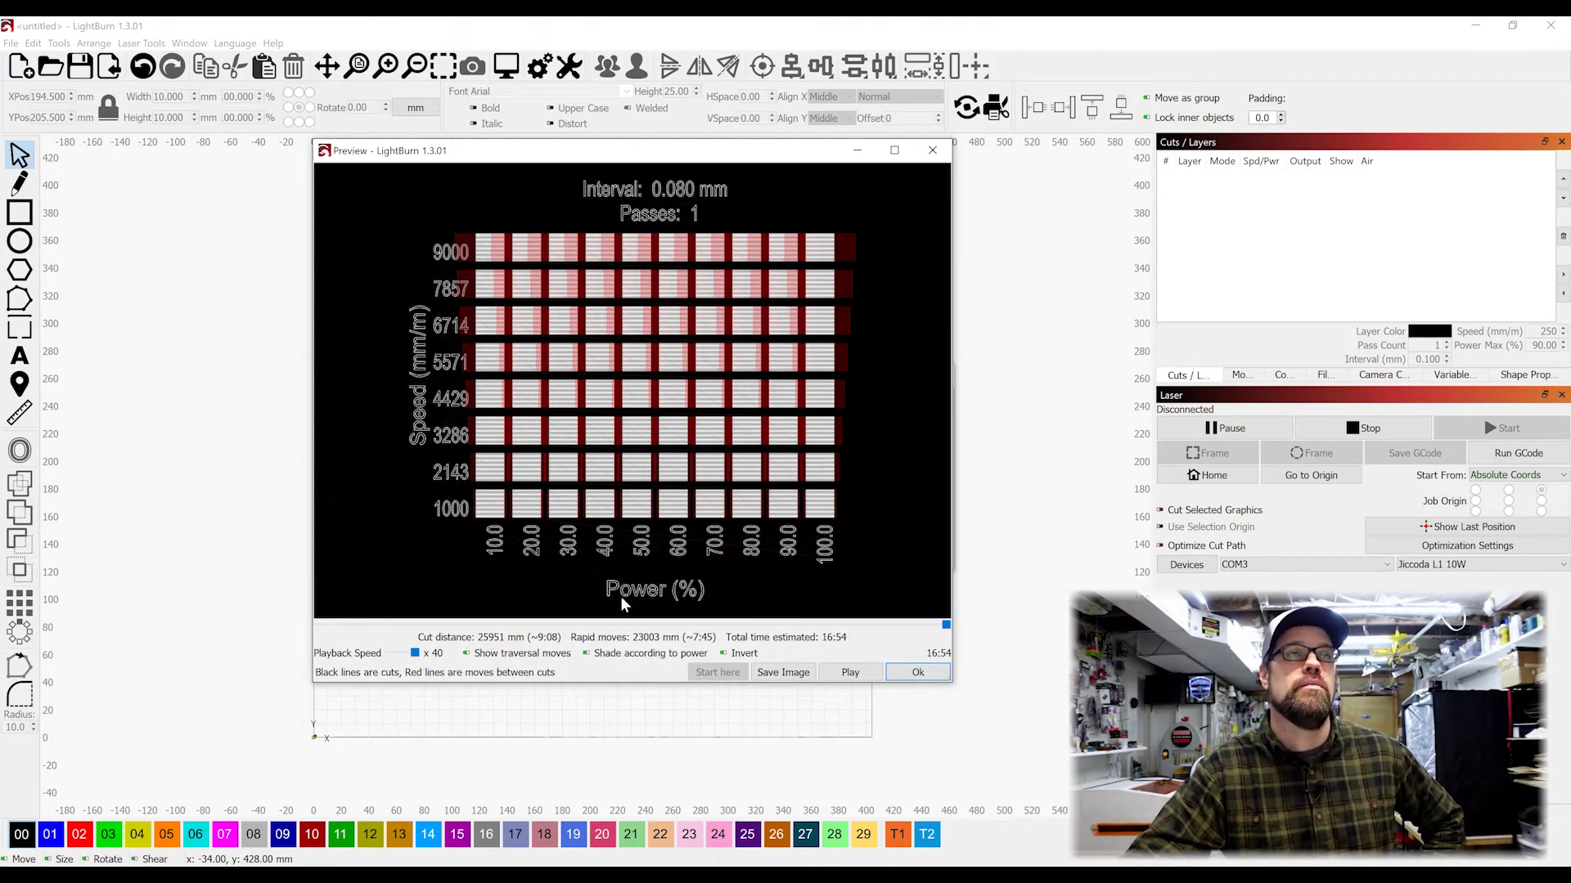
- Use 9 speed rows for even 1000 mm/min steps, preview, and toggle traversal moves off and on
{"action": "left_click", "coordinate": [931, 675]}
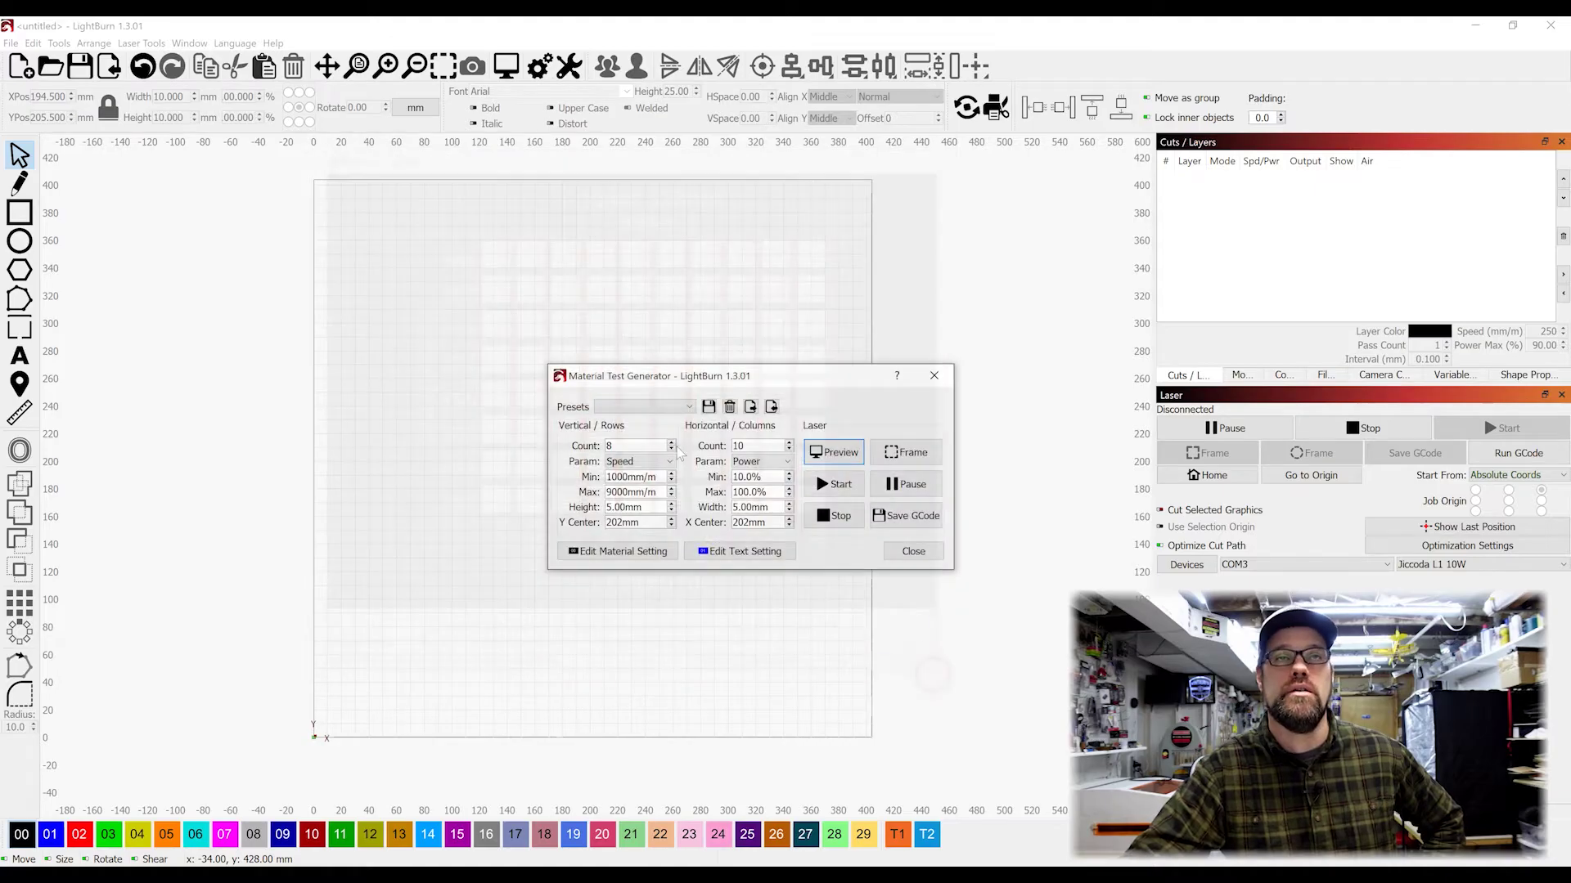
{"action": "double_click", "coordinate": [644, 443]}
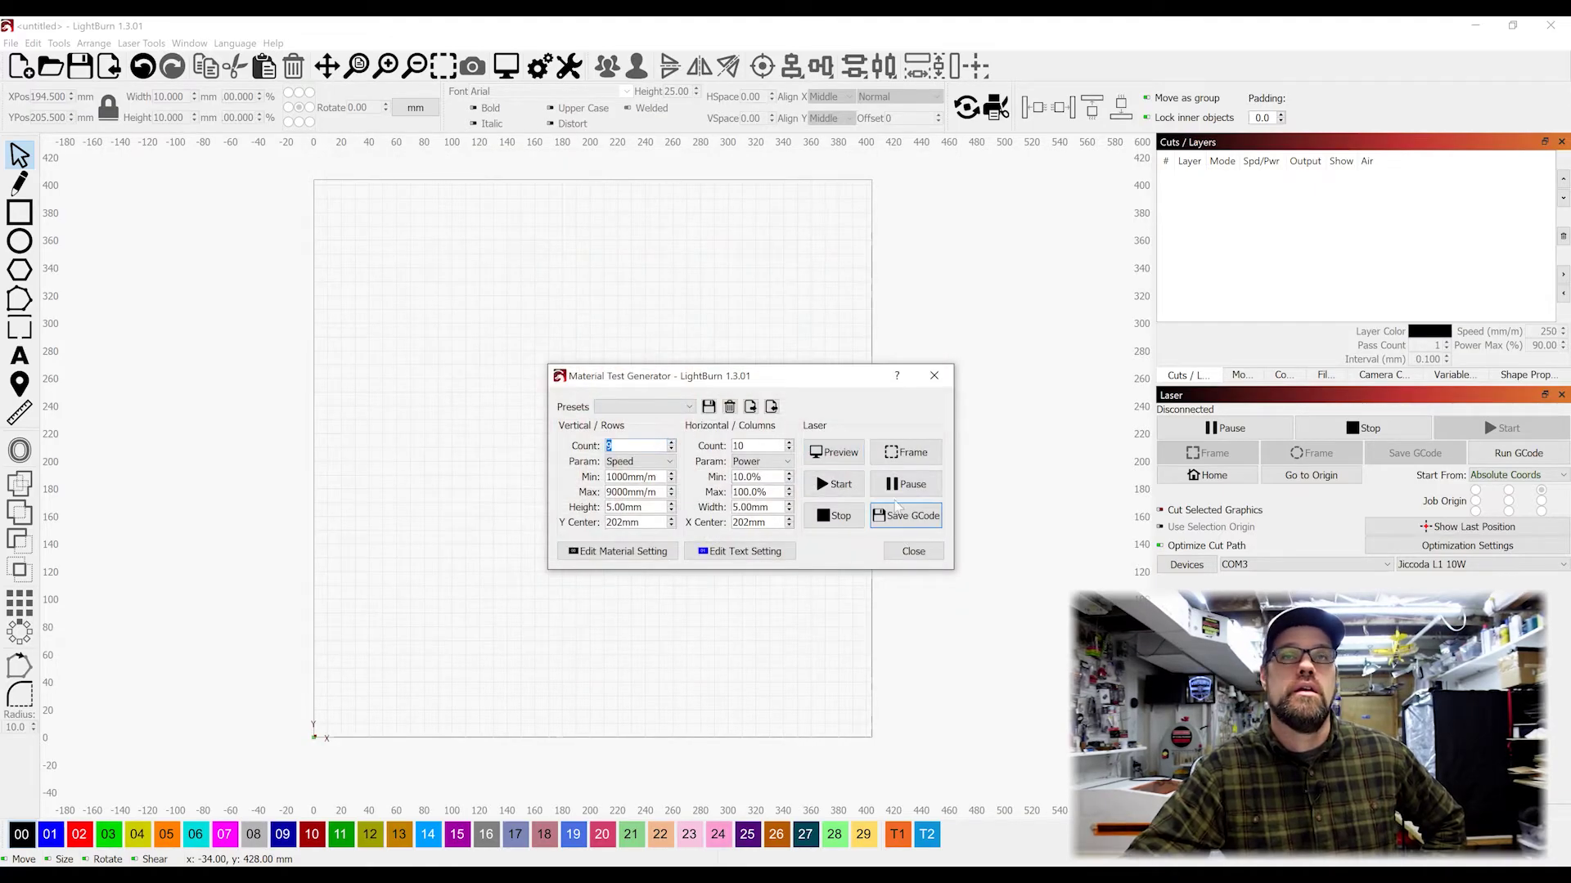
{"action": "left_click", "coordinate": [824, 454]}
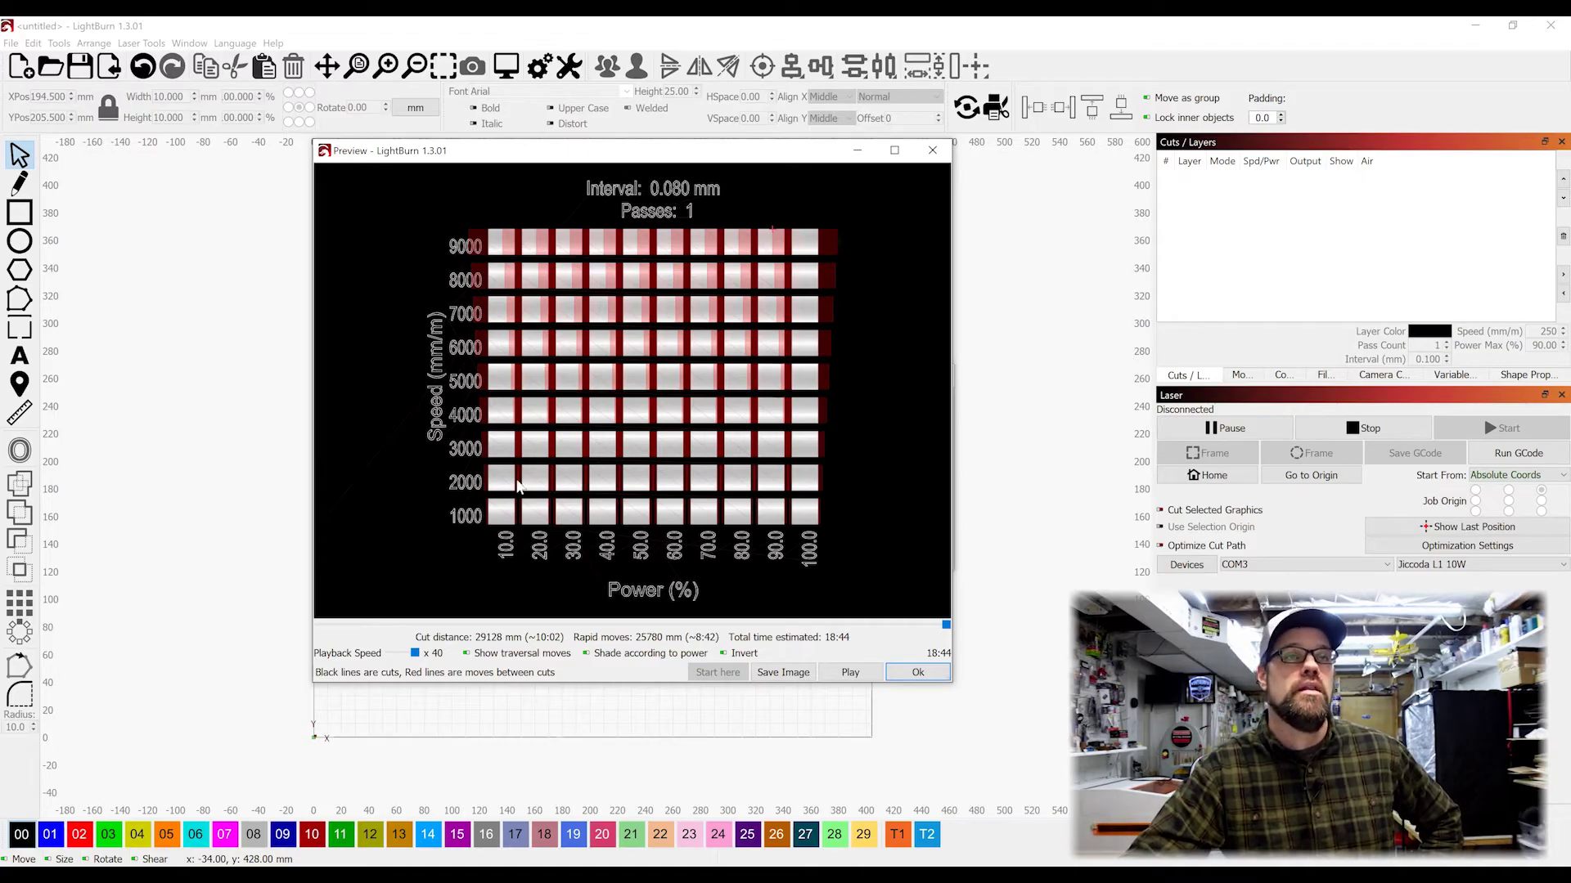
{"action": "left_click", "coordinate": [466, 653]}
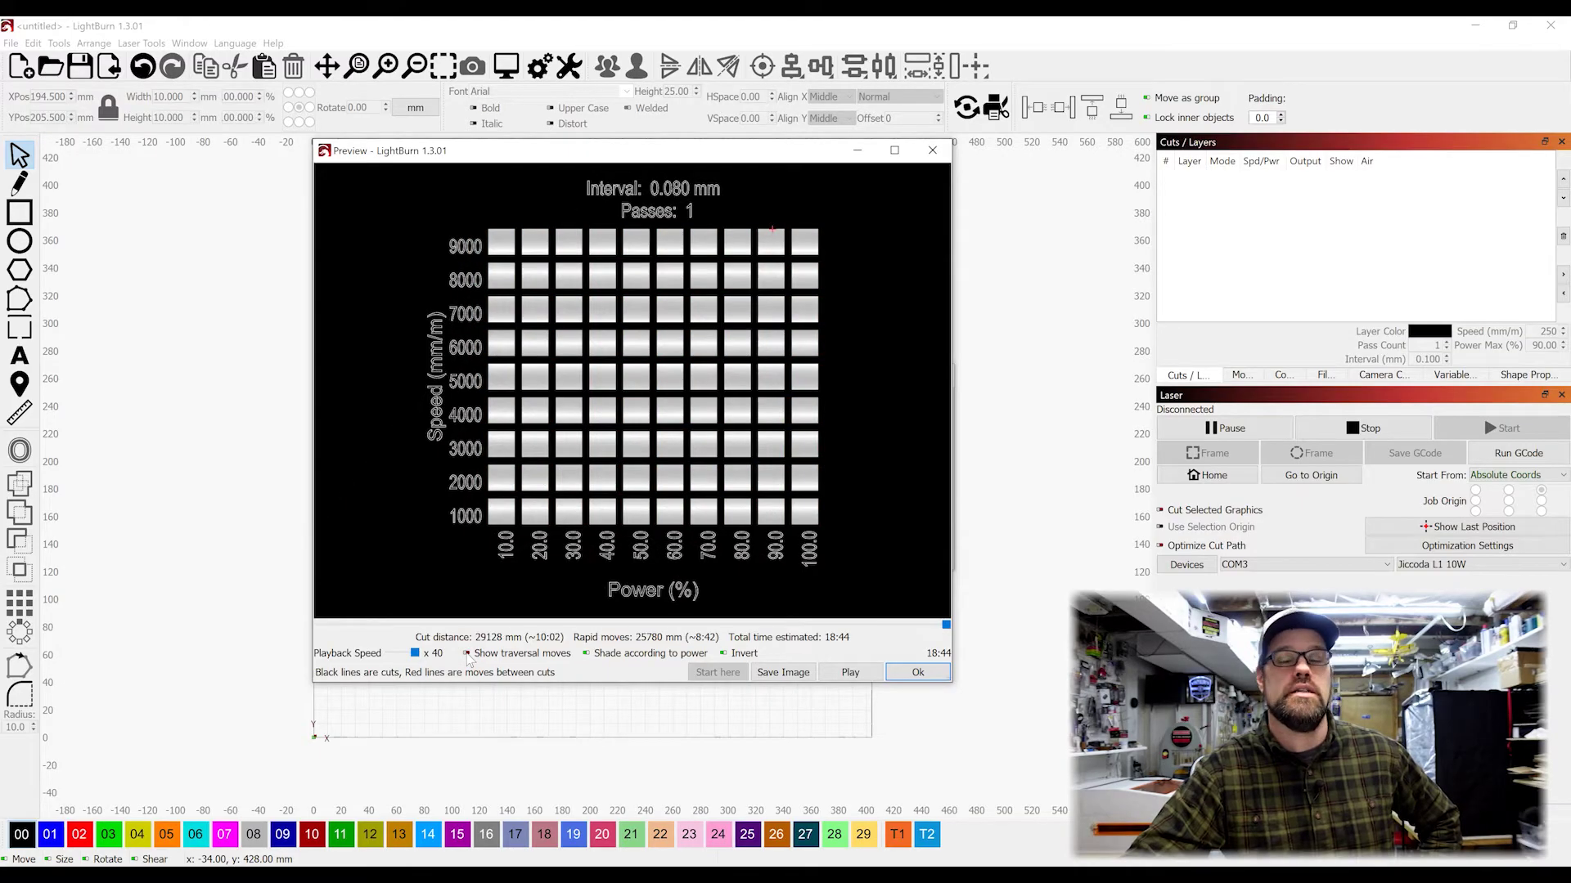
{"action": "left_click", "coordinate": [466, 654]}
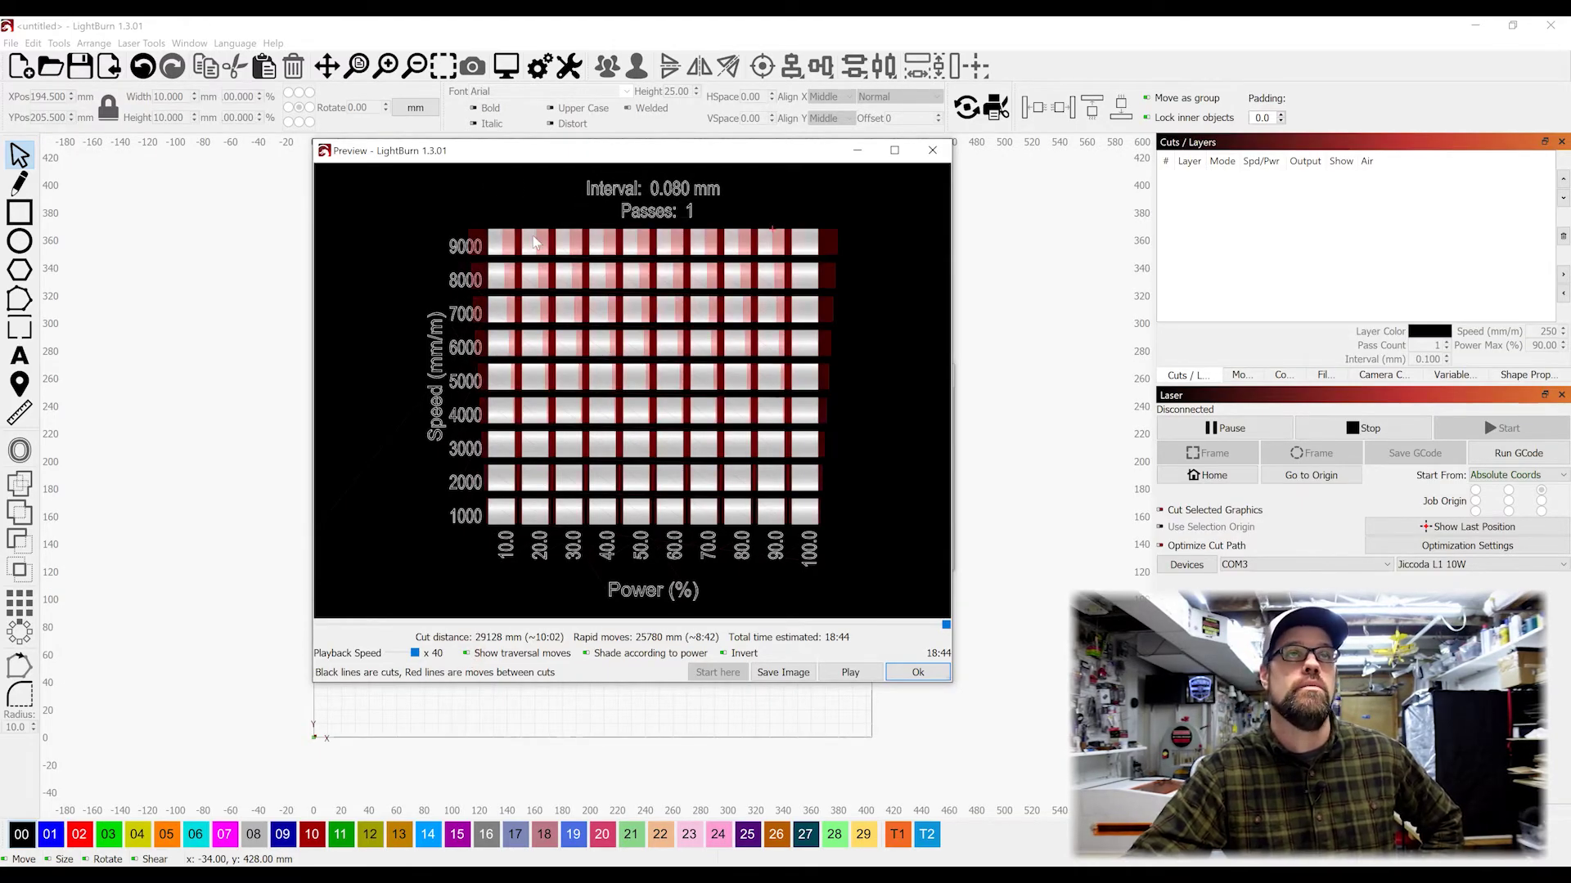